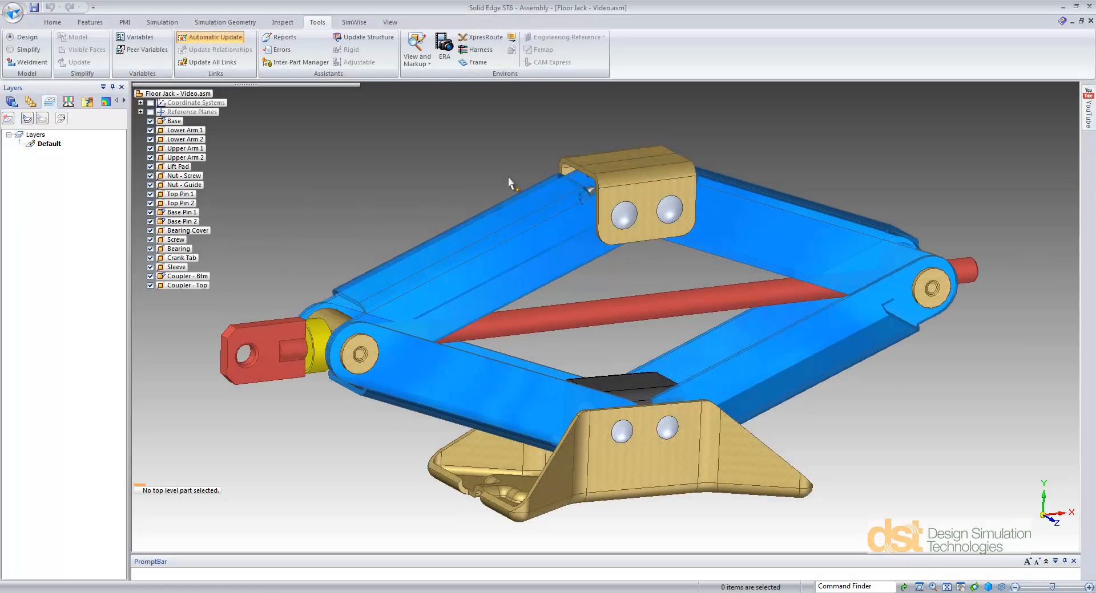
Step: Open the Motion environment for the floor jack assembly and show its main simulation commands
{"action": "left_click", "coordinate": [509, 43]}
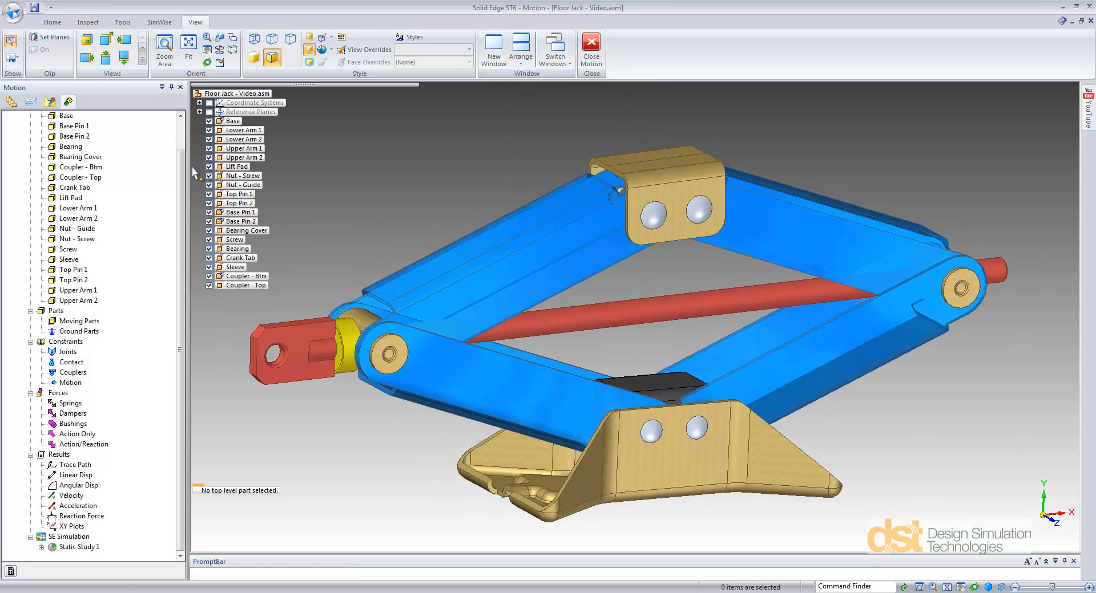
{"action": "left_click_drag", "start_coordinate": [181, 169], "coordinate": [181, 139]}
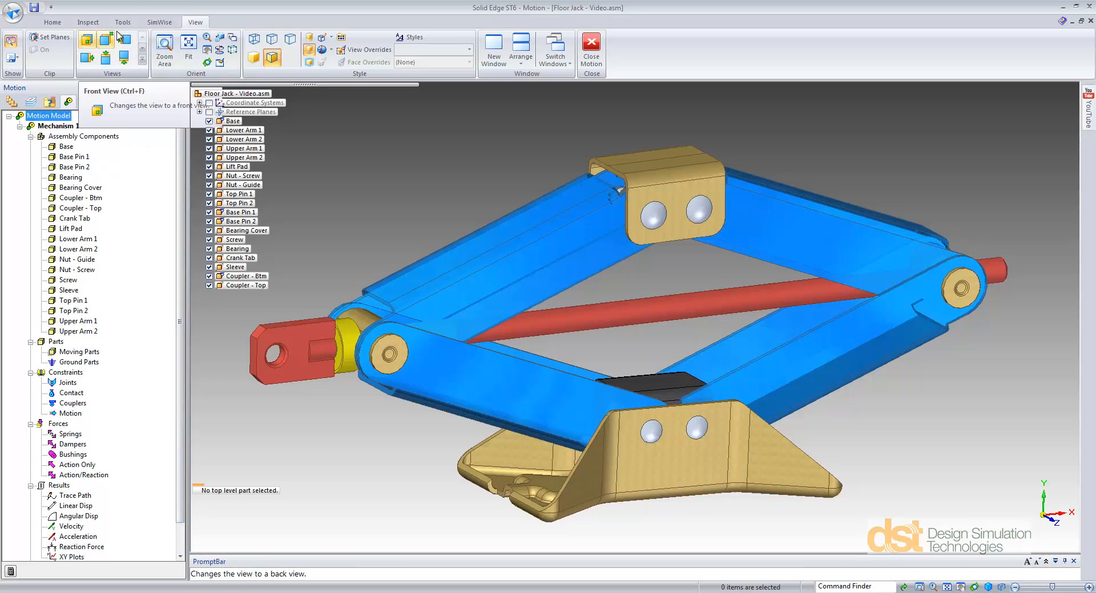
{"action": "left_click", "coordinate": [87, 23]}
{"action": "left_click", "coordinate": [53, 22]}
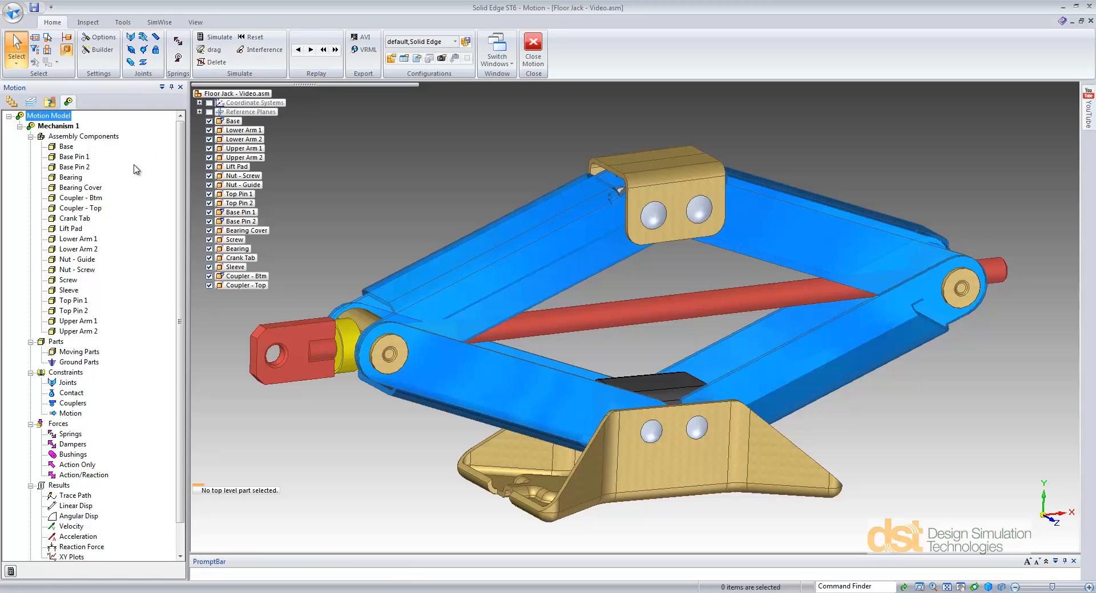
Step: Define Base, Base Pin 1, Base Pin 2 and Coupler - Btm as ground parts of the mechanism
{"action": "left_click", "coordinate": [59, 147]}
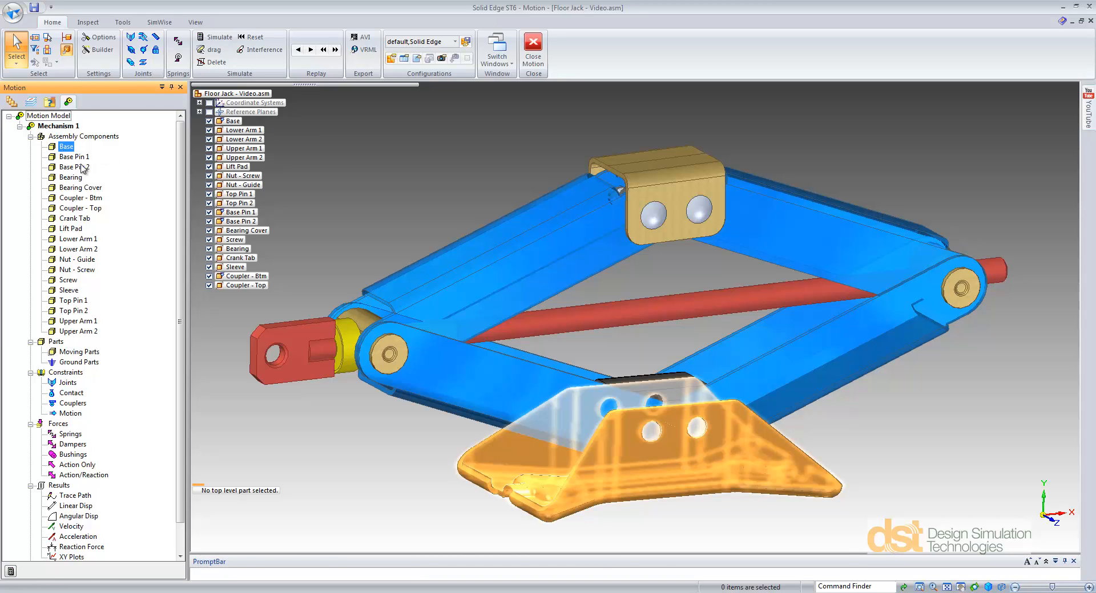
{"action": "left_click", "coordinate": [86, 168], "text": "shift"}
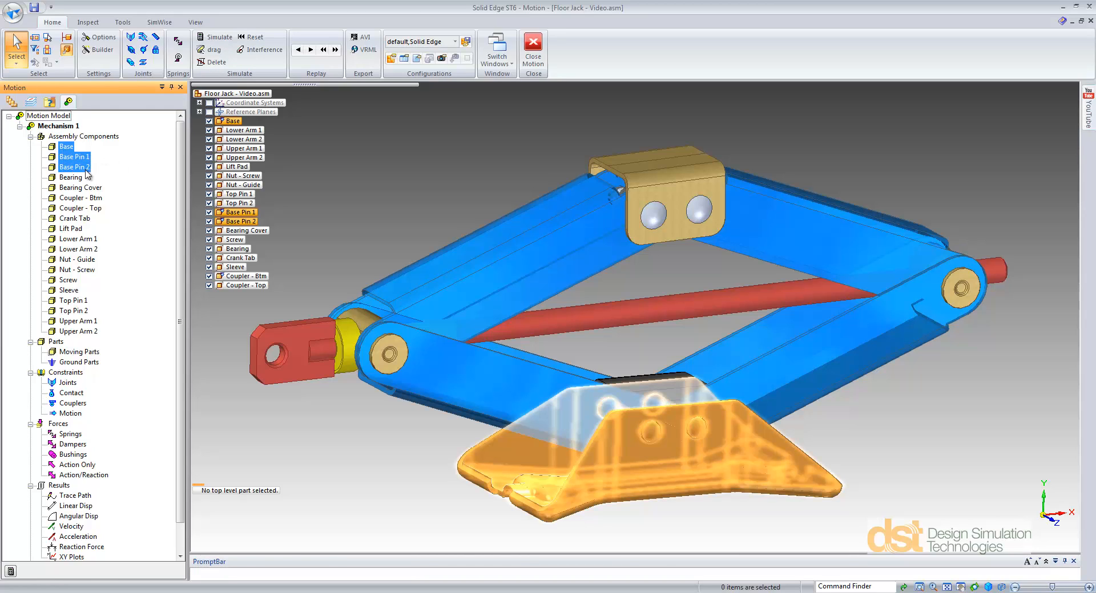
{"action": "left_click", "coordinate": [96, 198], "text": "ctrl"}
{"action": "right_click", "coordinate": [97, 201]}
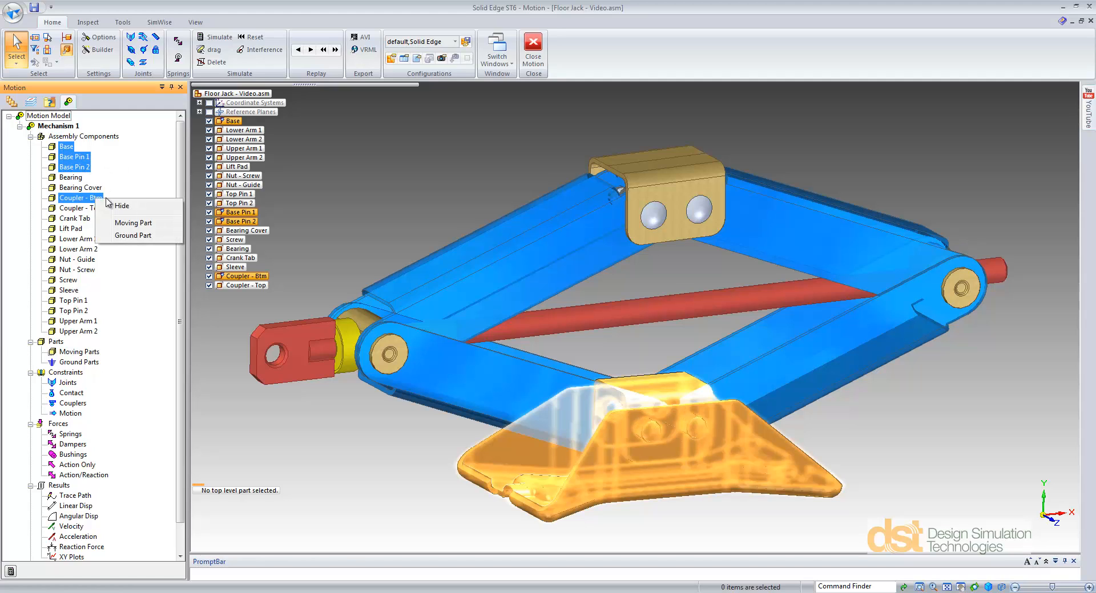
{"action": "left_click", "coordinate": [127, 234]}
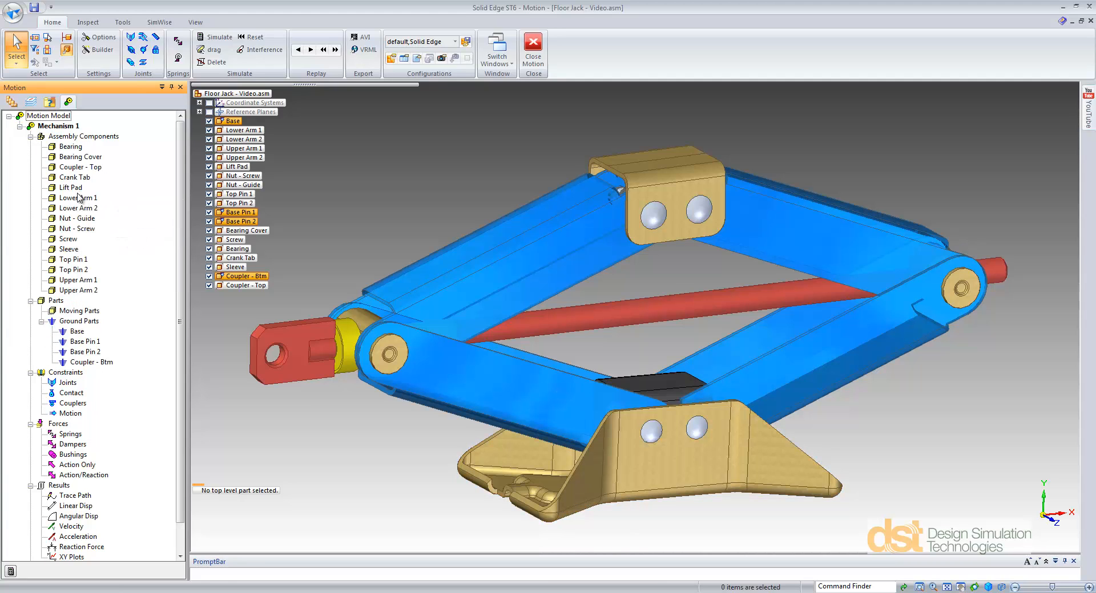
Step: Define Lift Pad, both Lower Arms, Nut - Guide, Nut - Screw, Screw and both Upper Arms as moving parts and dismiss the messages
{"action": "left_click", "coordinate": [76, 189]}
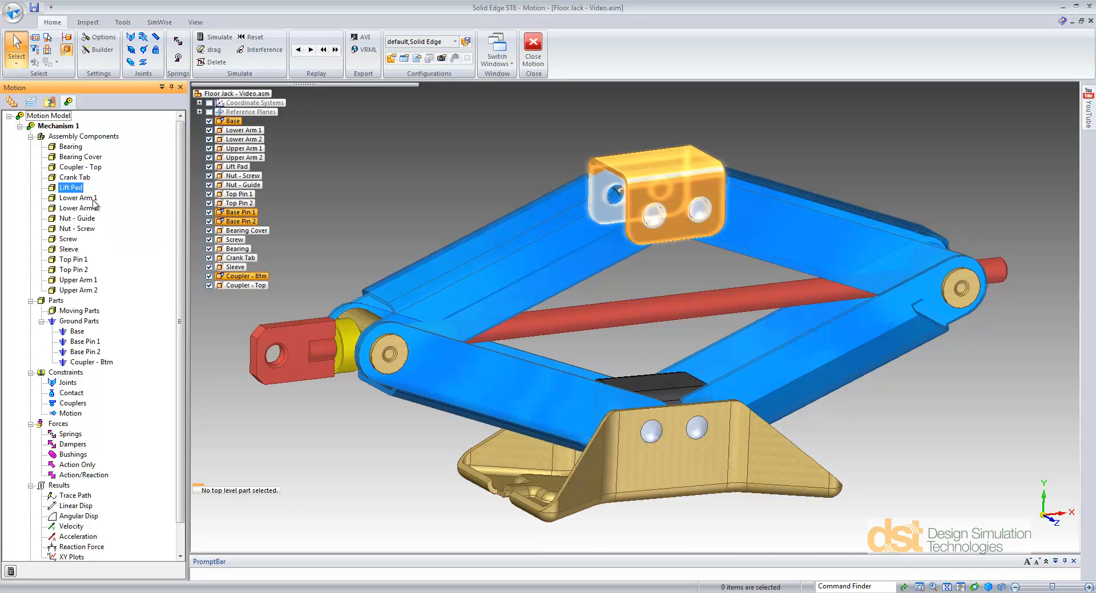
{"action": "left_click", "coordinate": [92, 199], "text": "ctrl"}
{"action": "left_click", "coordinate": [91, 208], "text": "ctrl"}
{"action": "left_click", "coordinate": [86, 220], "text": "ctrl"}
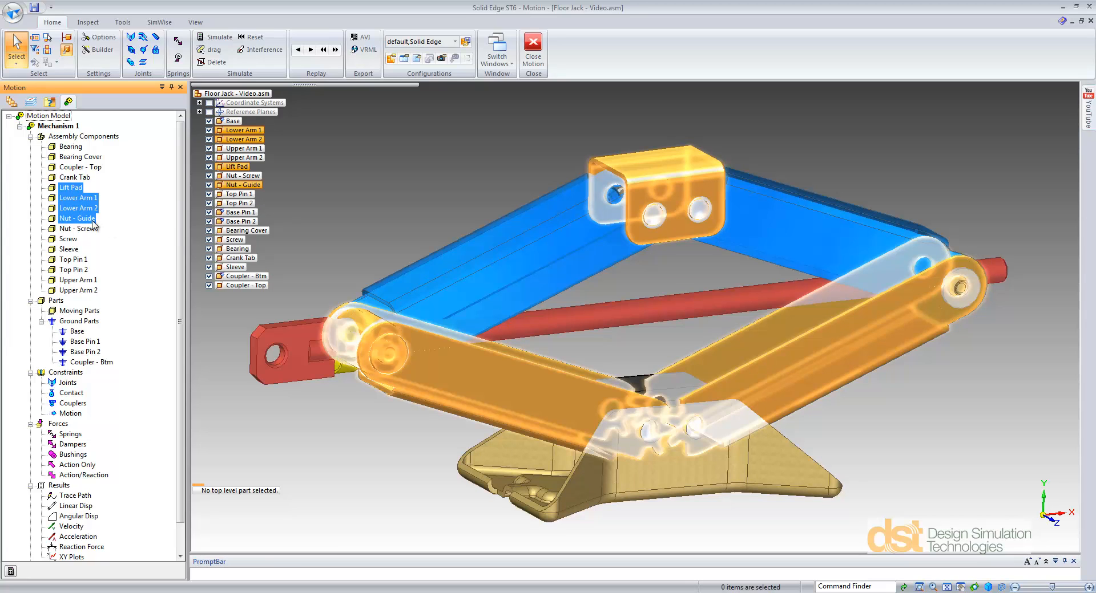
{"action": "left_click", "coordinate": [91, 229], "text": "ctrl"}
{"action": "left_click", "coordinate": [68, 239], "text": "ctrl"}
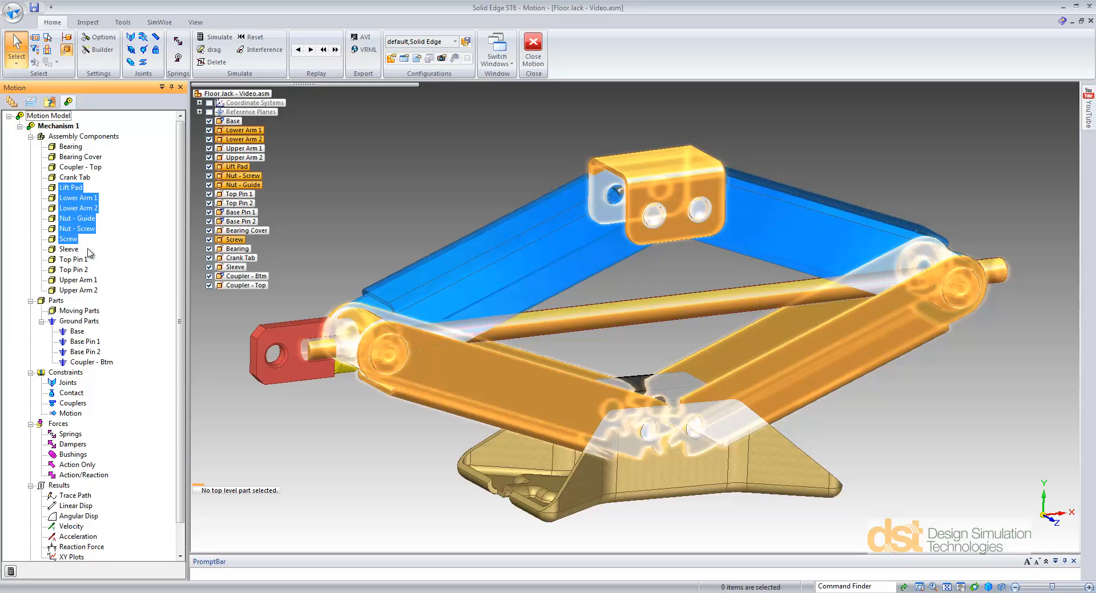
{"action": "left_click", "coordinate": [89, 290], "text": "ctrl"}
{"action": "left_click", "coordinate": [80, 280], "text": "ctrl"}
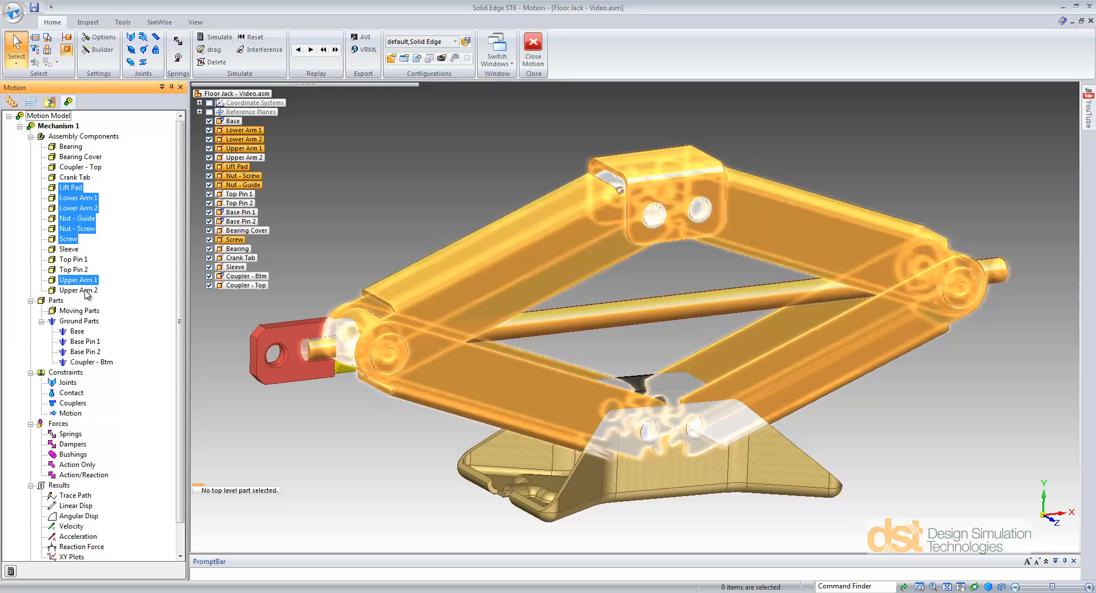
{"action": "right_click", "coordinate": [90, 212]}
{"action": "left_click", "coordinate": [128, 234]}
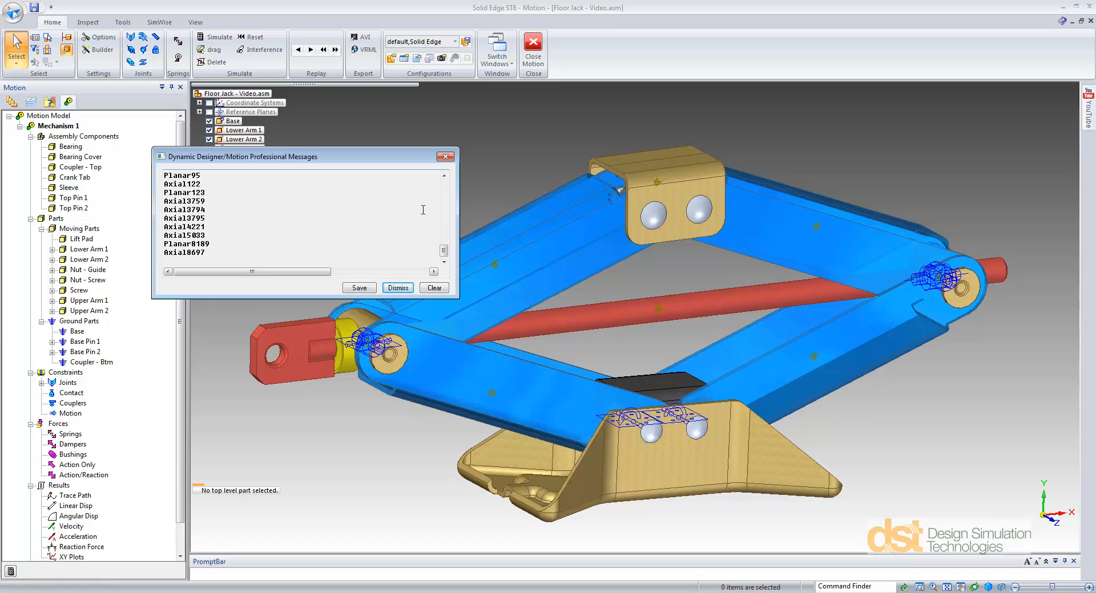
{"action": "left_click", "coordinate": [445, 156]}
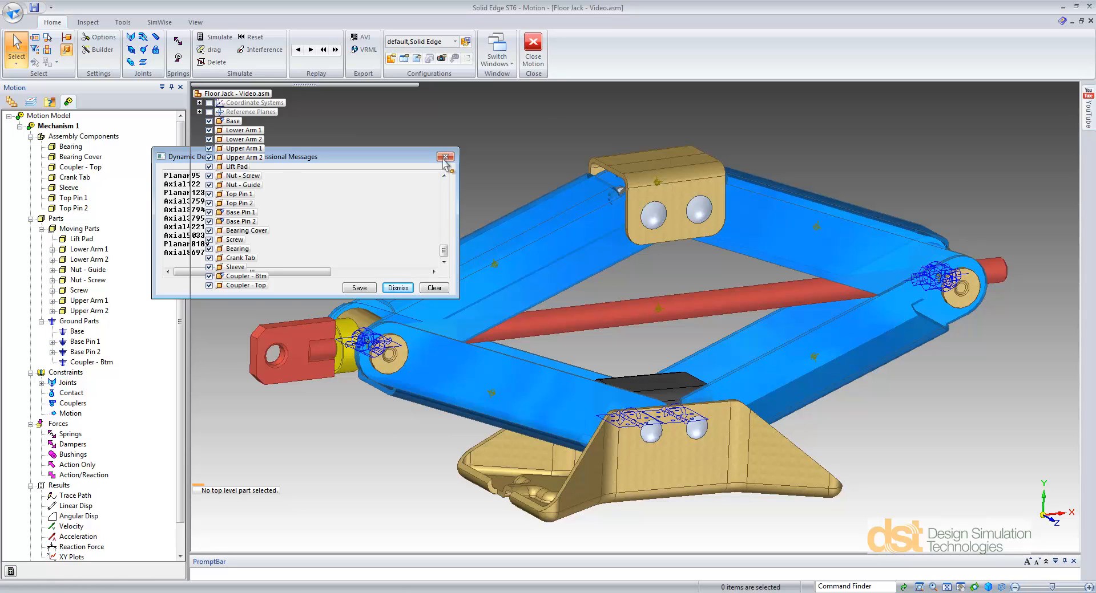
Step: Examine the joints mapped from the assembly relationships, including which parts the Revolute joint connects
{"action": "scroll", "coordinate": [178, 262], "scroll_direction": "down", "scroll_amount": 1}
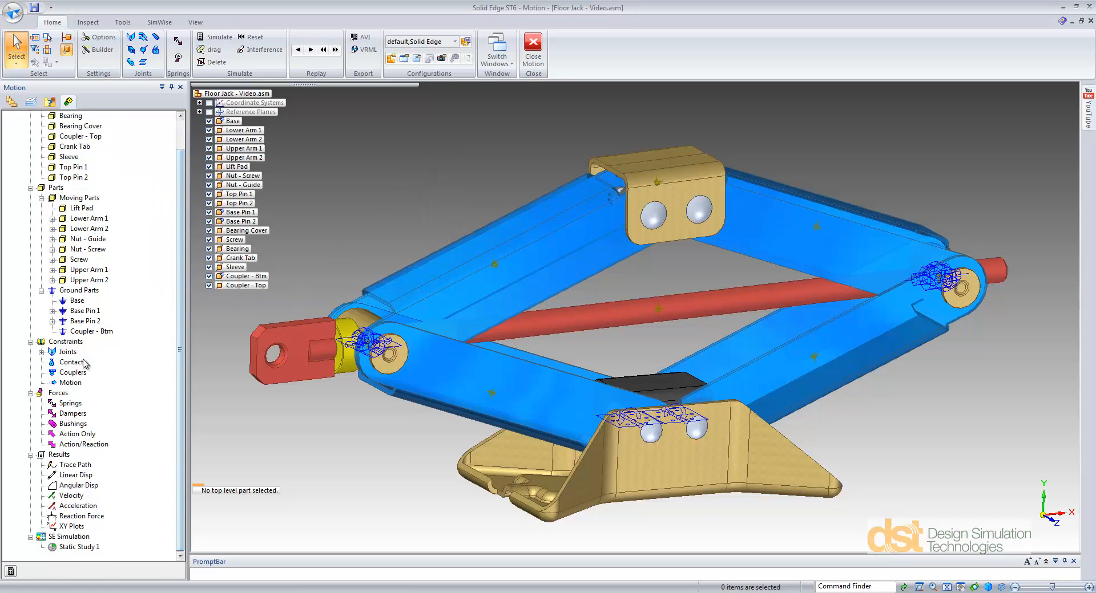
{"action": "left_click", "coordinate": [42, 353]}
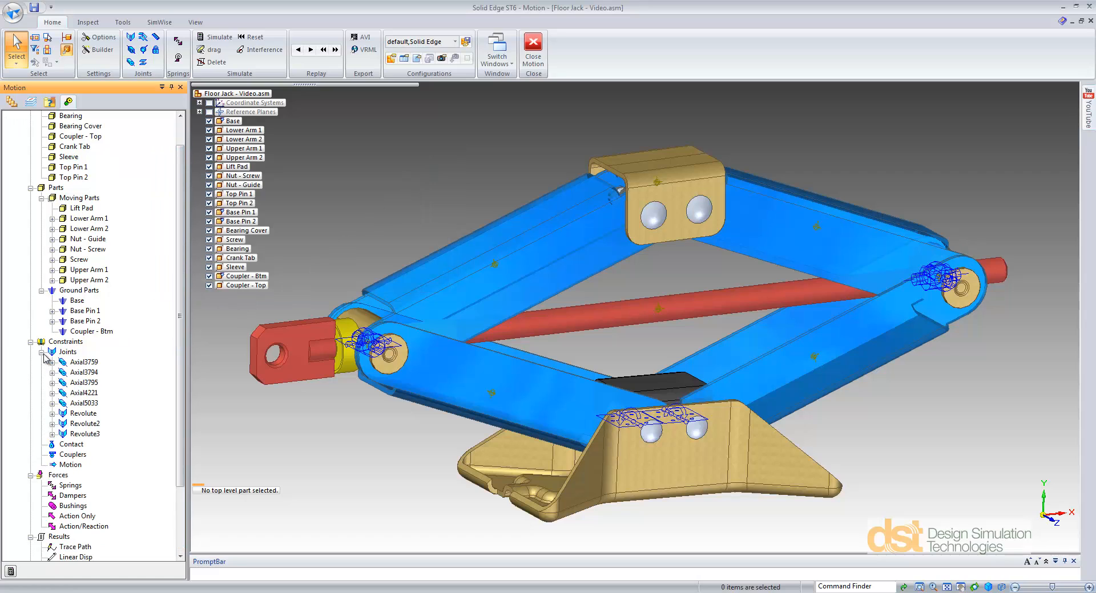
{"action": "left_click", "coordinate": [53, 414]}
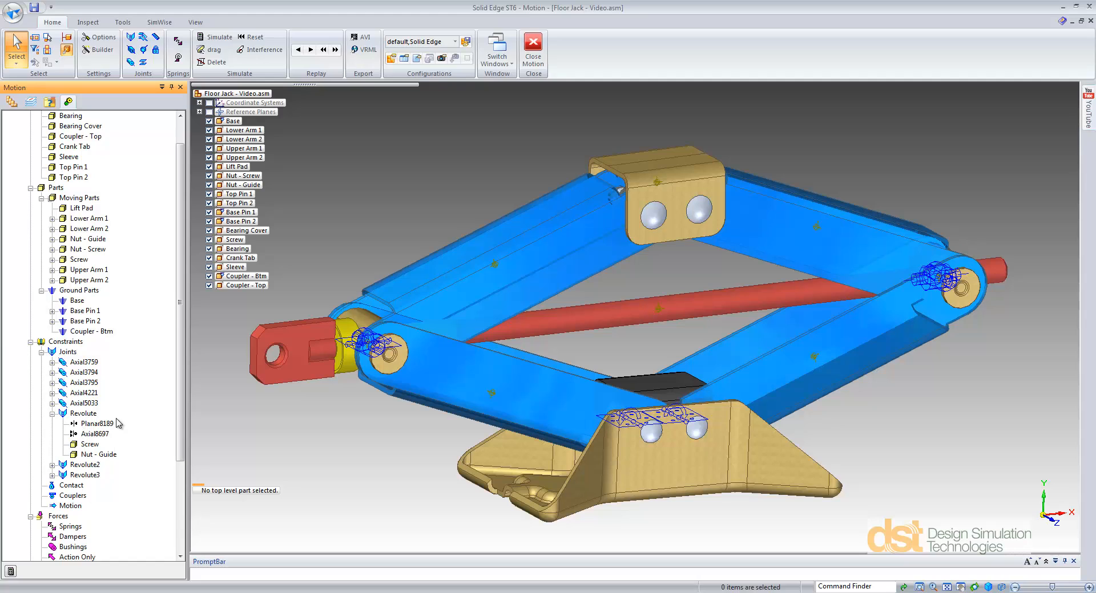
{"action": "left_click", "coordinate": [53, 414]}
Step: Attach the Bearing and Bearing Cover components to the Nut - Guide moving part
{"action": "scroll", "coordinate": [186, 257], "scroll_direction": "up", "scroll_amount": 1}
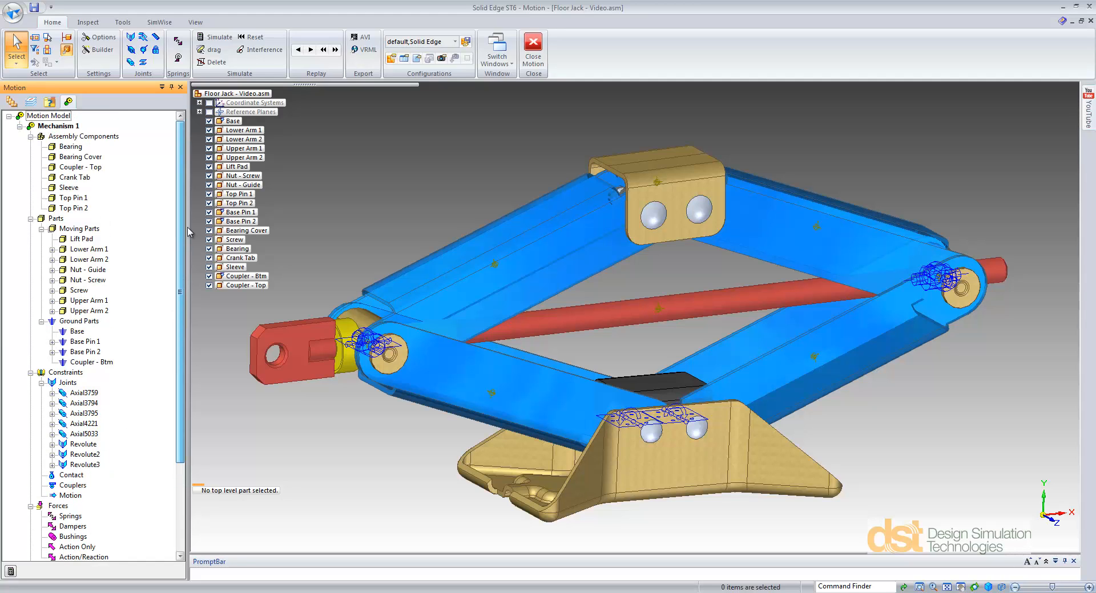
{"action": "left_click", "coordinate": [71, 147]}
{"action": "left_click", "coordinate": [91, 158], "text": "ctrl"}
{"action": "right_click", "coordinate": [85, 159]}
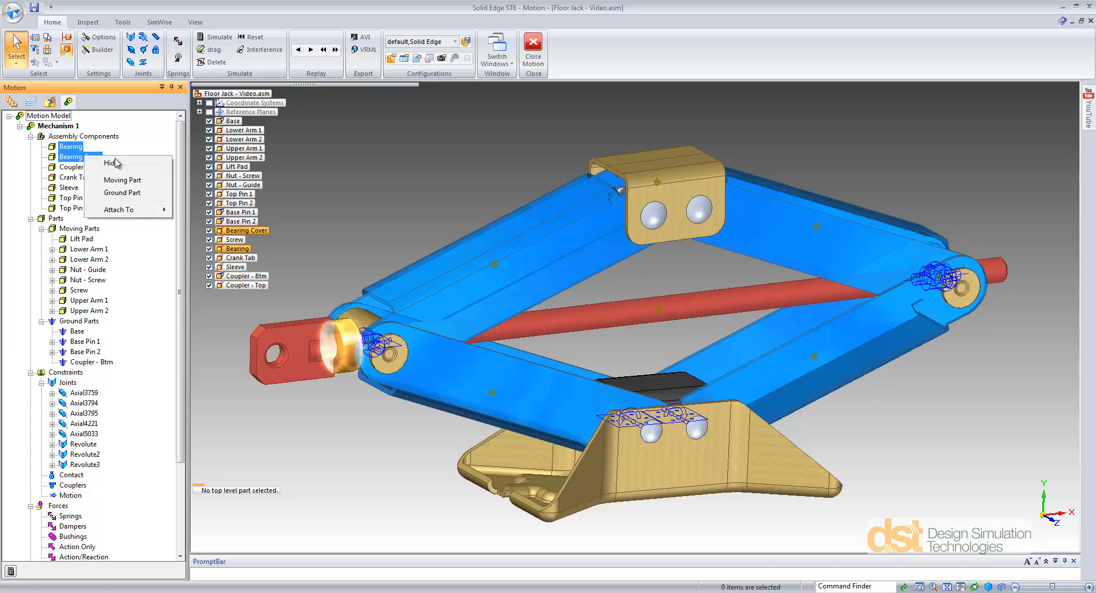
{"action": "mouse_move", "coordinate": [128, 210]}
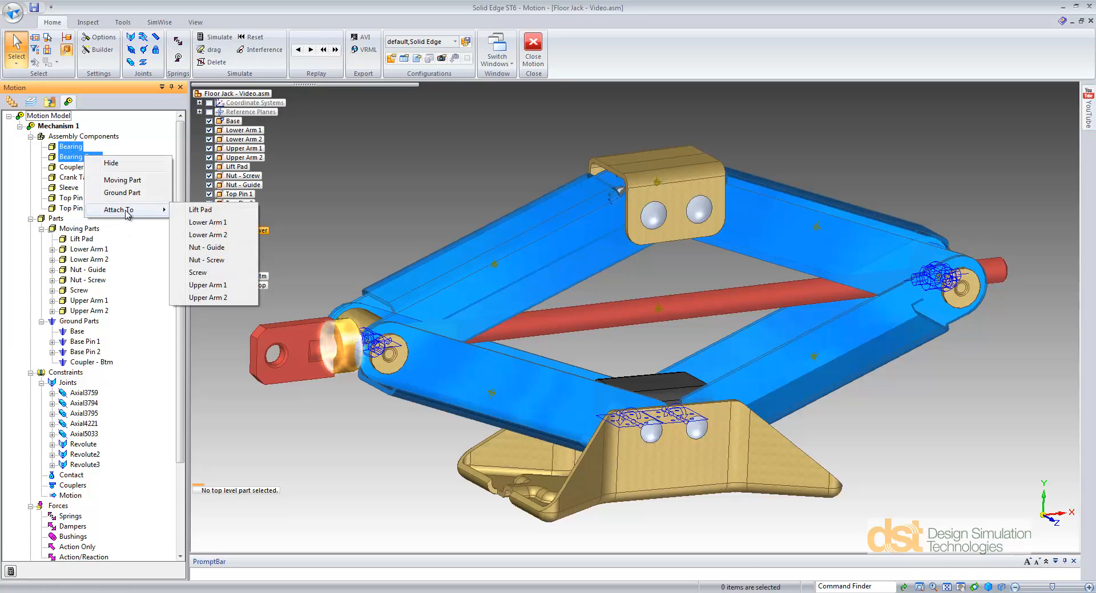
{"action": "left_click", "coordinate": [207, 247]}
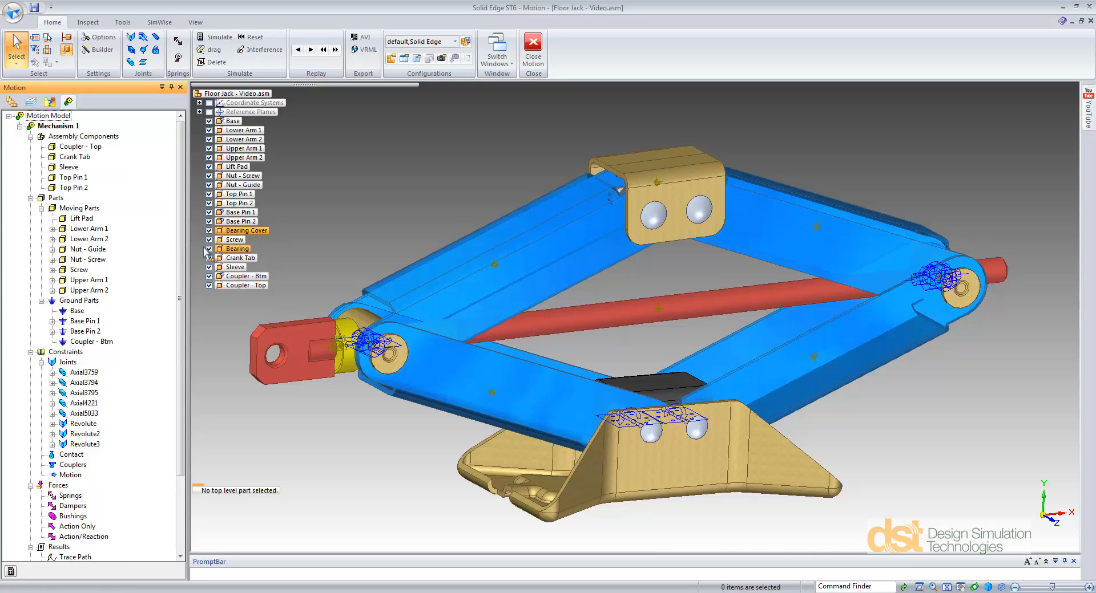
Step: Attach Coupler - Top, Top Pin 1 and Top Pin 2 to the Lift Pad and dismiss the messages
{"action": "left_click", "coordinate": [80, 147]}
{"action": "left_click", "coordinate": [75, 177], "text": "ctrl"}
{"action": "left_click", "coordinate": [83, 187], "text": "ctrl"}
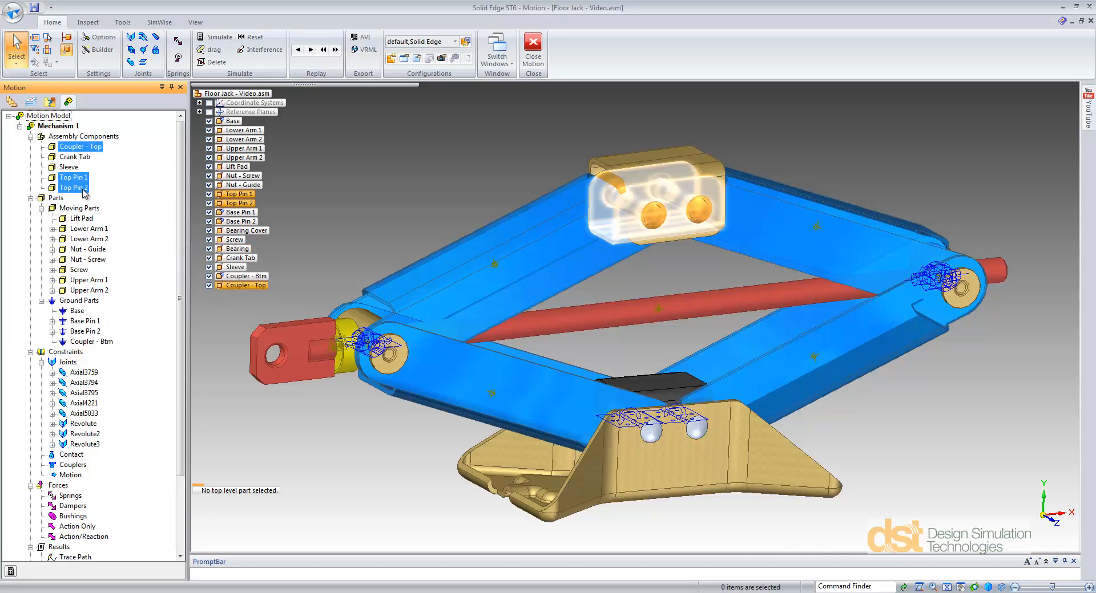
{"action": "right_click", "coordinate": [83, 188]}
{"action": "mouse_move", "coordinate": [128, 244]}
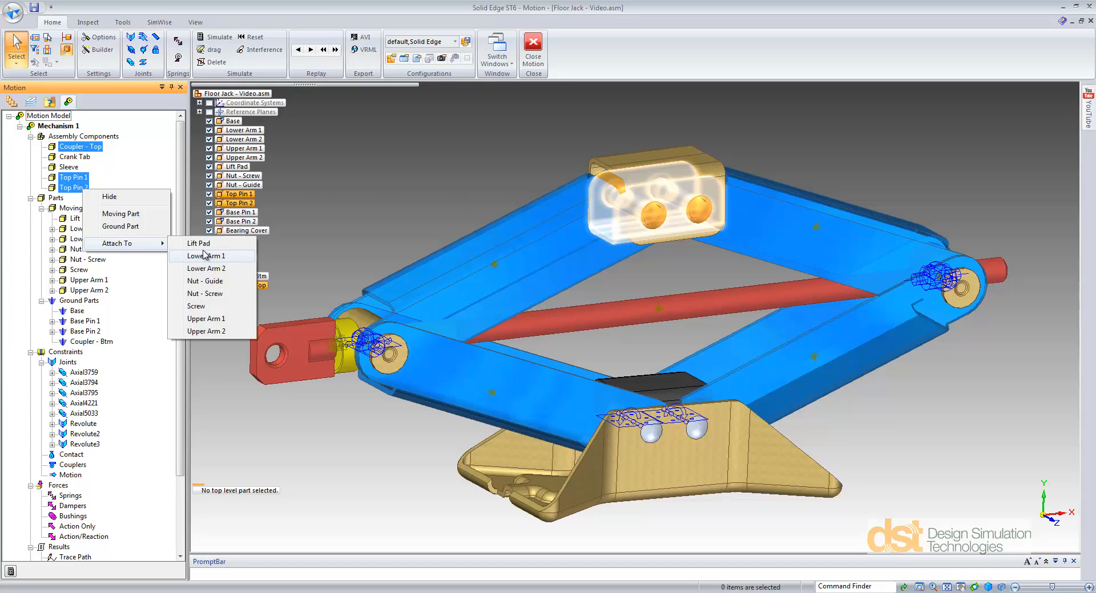
{"action": "left_click", "coordinate": [204, 256]}
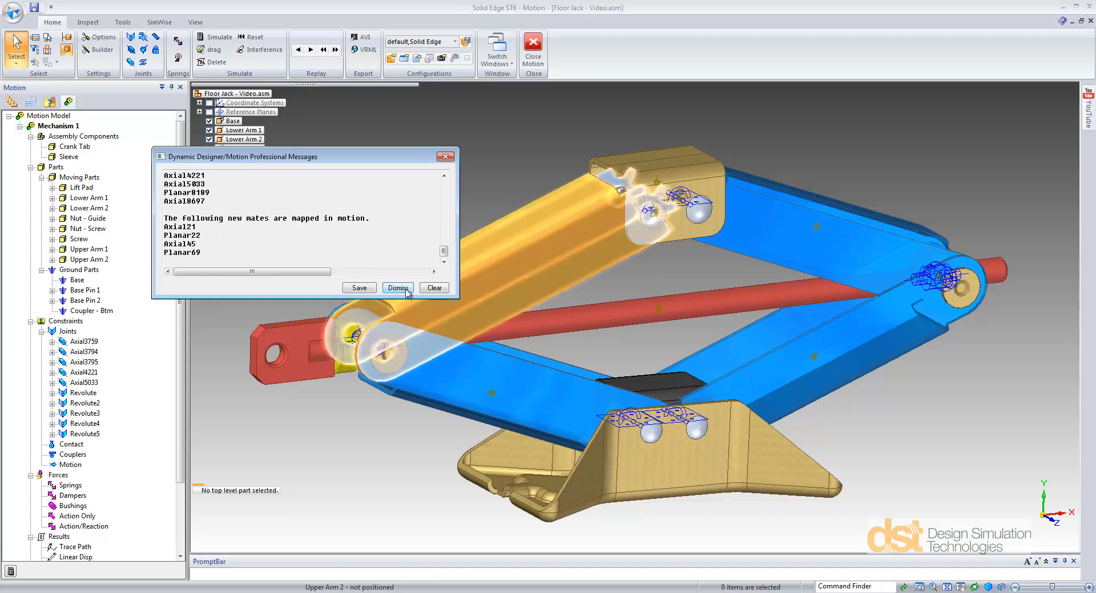
{"action": "left_click", "coordinate": [397, 288]}
Step: Attach the Crank Tab and Sleeve components to the Screw moving part
{"action": "left_click", "coordinate": [72, 147]}
{"action": "left_click", "coordinate": [68, 156], "text": "ctrl"}
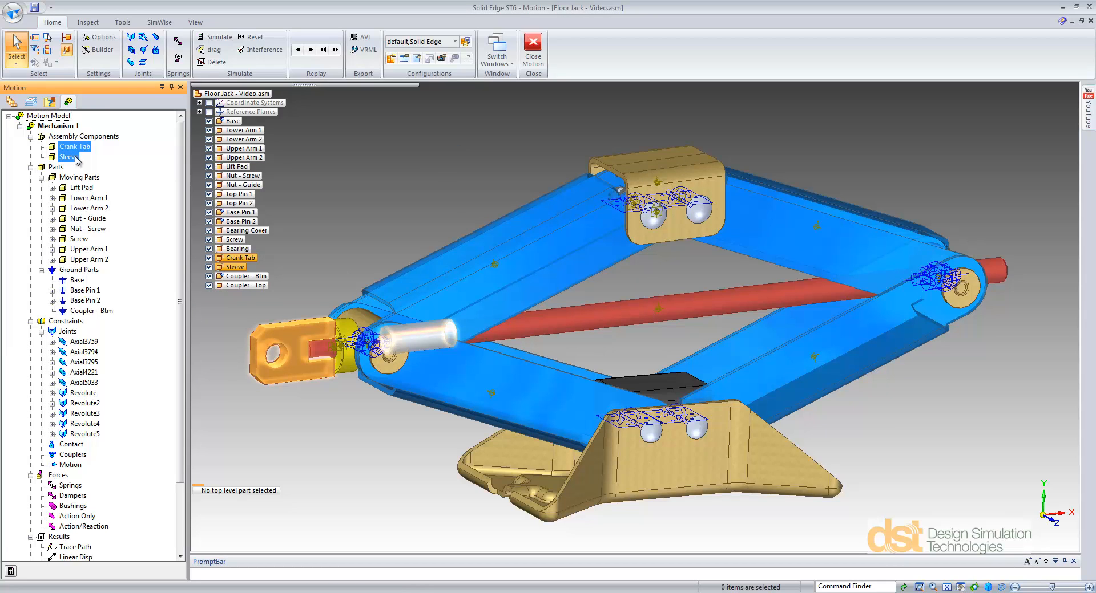
{"action": "right_click", "coordinate": [73, 157]}
{"action": "mouse_move", "coordinate": [106, 212]}
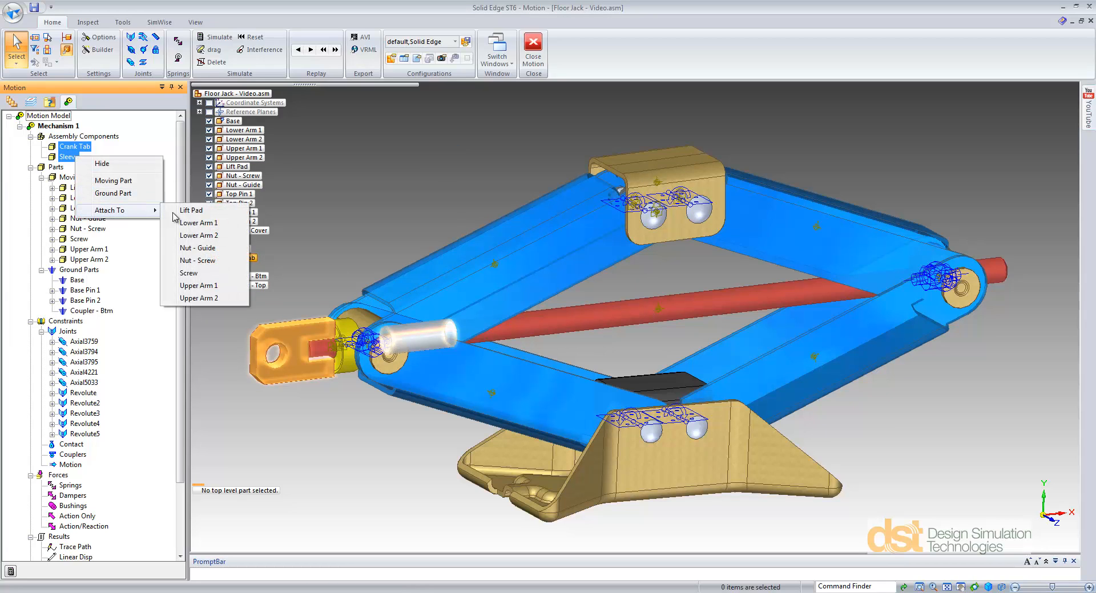
{"action": "left_click", "coordinate": [190, 274]}
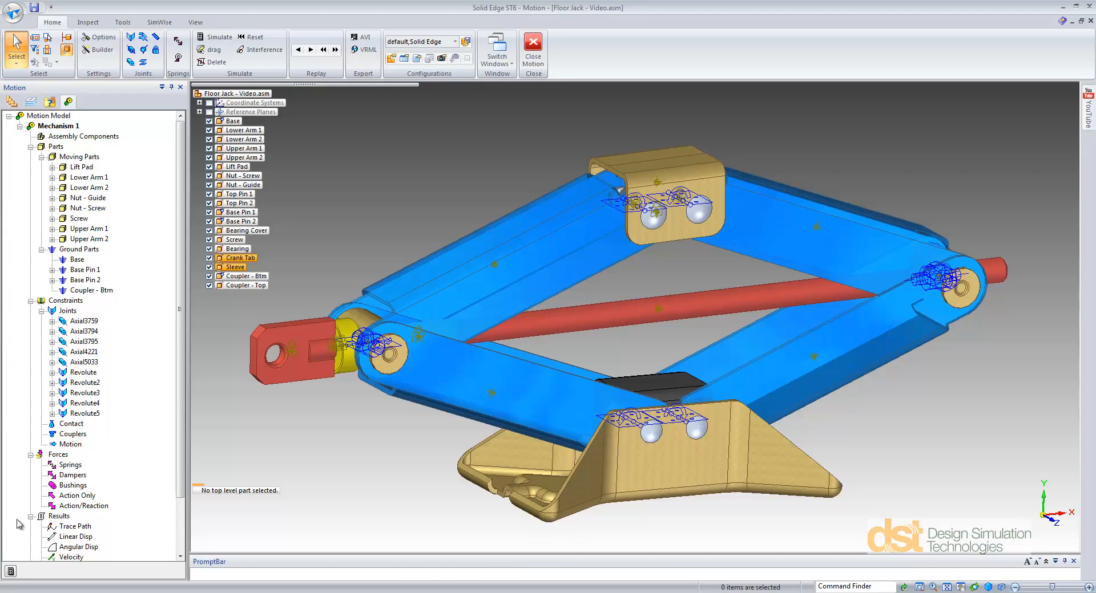
Step: Simulate the mechanism, rewind the motion to its start and delete the motion results
{"action": "left_click", "coordinate": [11, 571]}
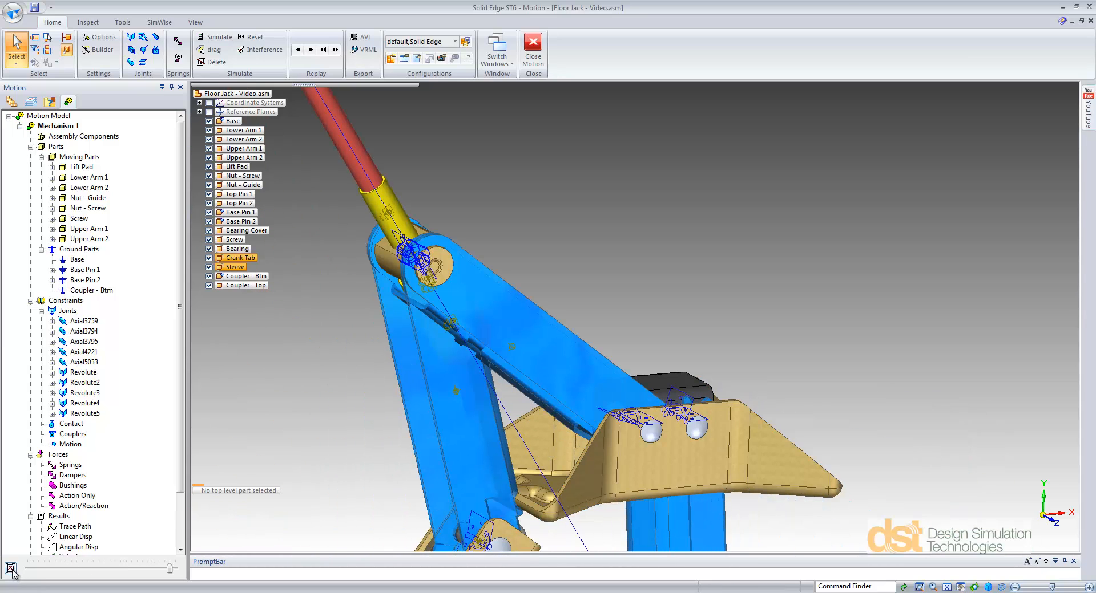
{"action": "left_click_drag", "start_coordinate": [171, 570], "coordinate": [24, 573]}
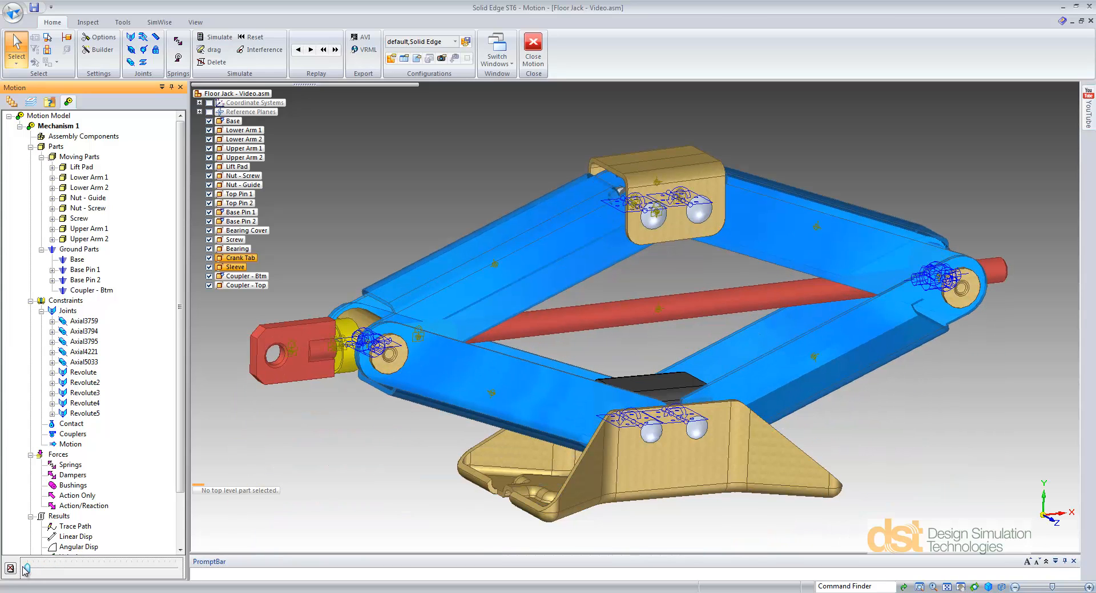
{"action": "left_click", "coordinate": [11, 568]}
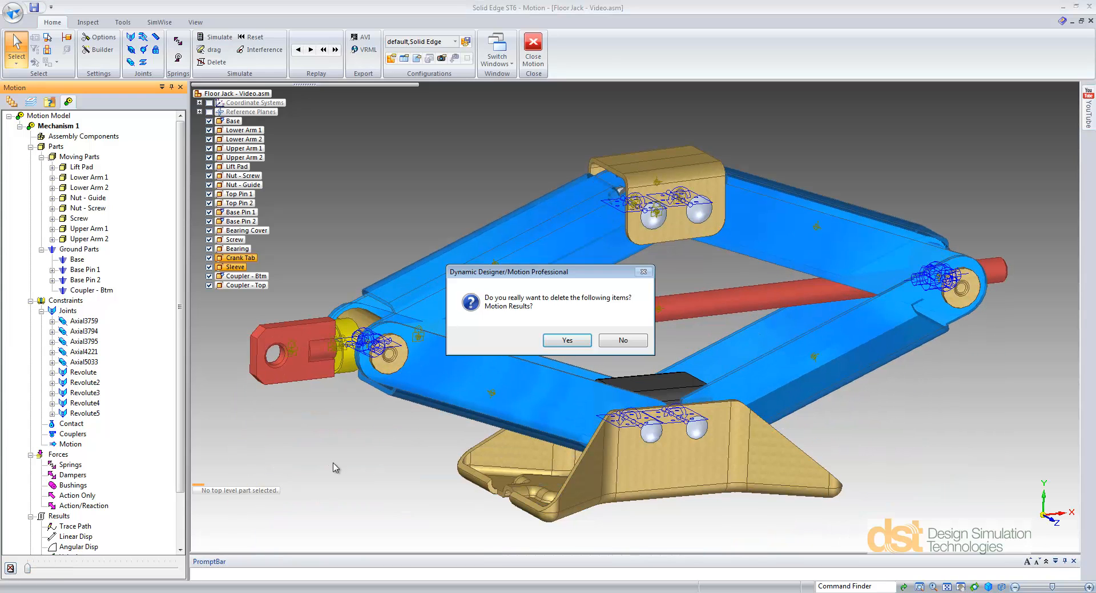
{"action": "left_click", "coordinate": [567, 341]}
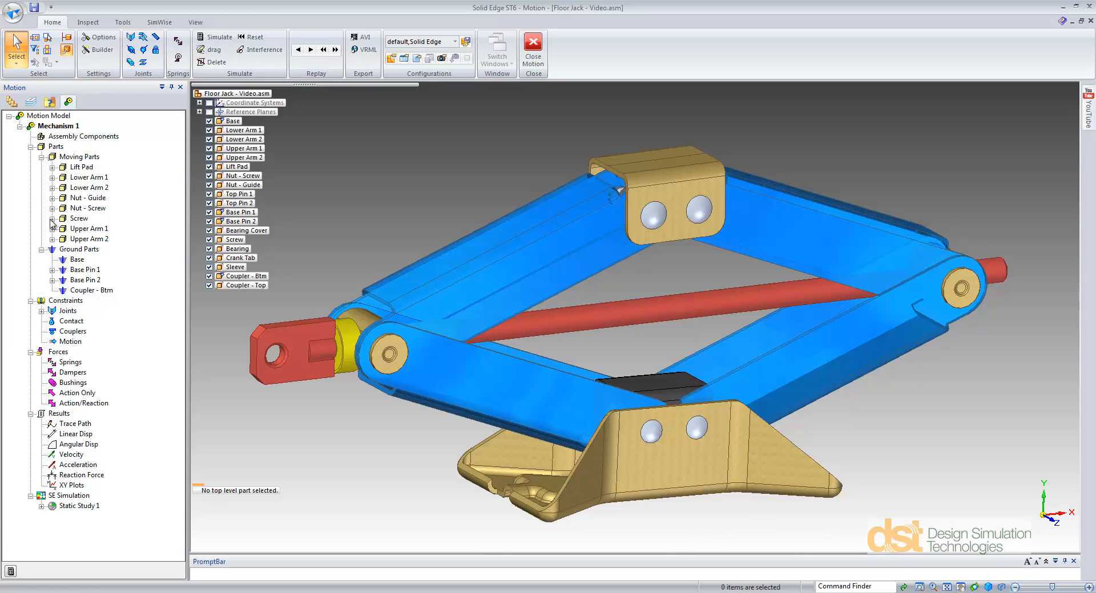
Step: Delete the Axial5033 joint that belongs to the Screw
{"action": "left_click", "coordinate": [51, 219]}
{"action": "left_click", "coordinate": [97, 249]}
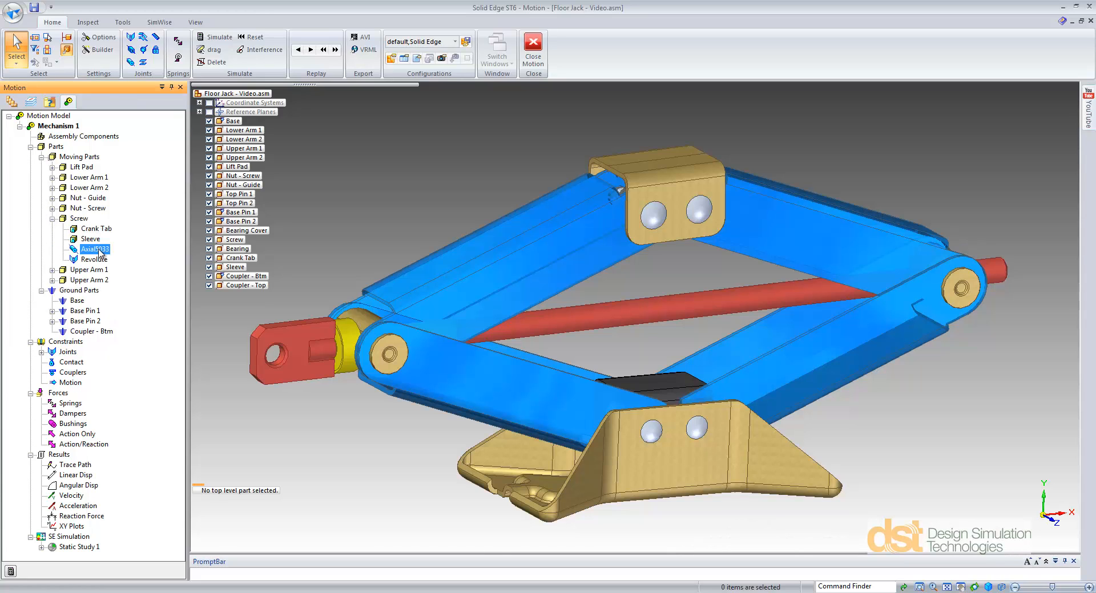
{"action": "right_click", "coordinate": [88, 405]}
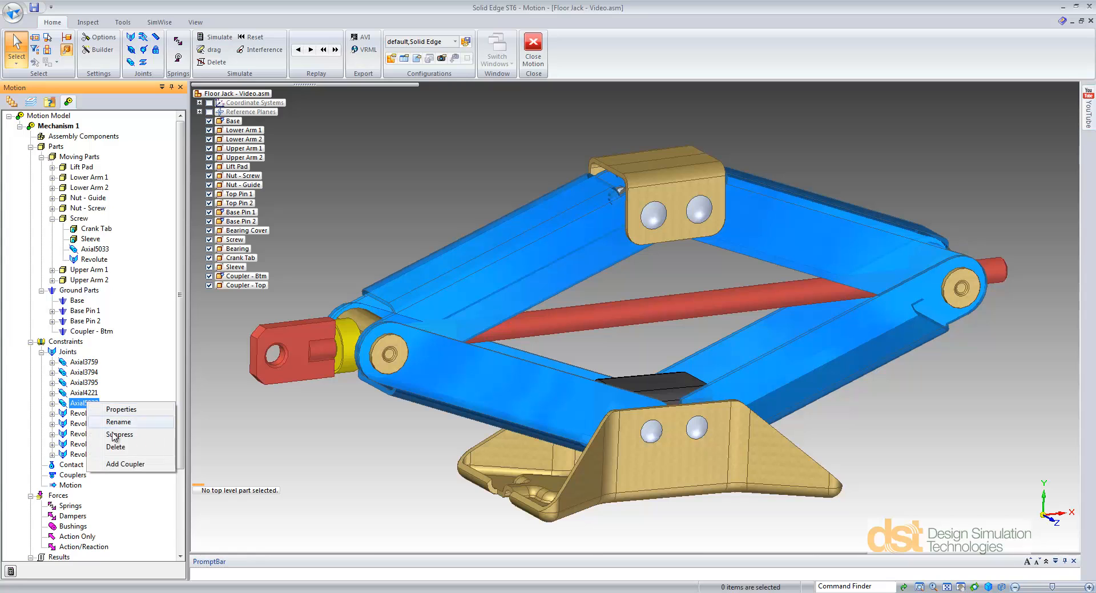
{"action": "left_click", "coordinate": [121, 449]}
{"action": "left_click", "coordinate": [564, 341]}
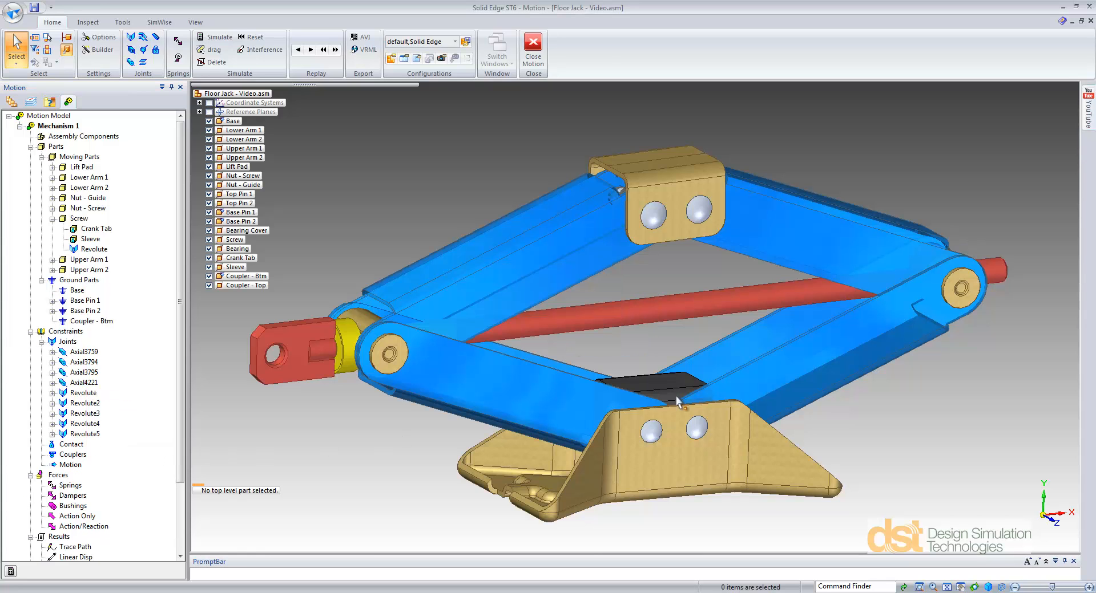
Step: Add a screw joint between the Screw and Nut - Screw parts, located on the nut and directed along the screw's axis
{"action": "middle_click_drag", "start_coordinate": [684, 399], "coordinate": [569, 376]}
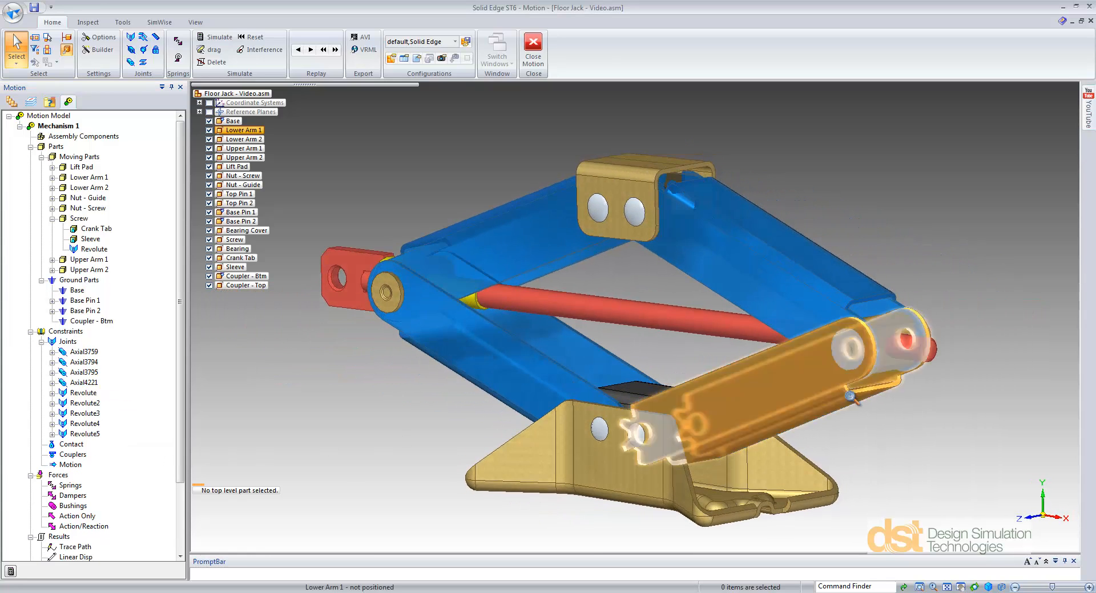
{"action": "scroll", "coordinate": [838, 393], "scroll_direction": "up", "scroll_amount": 4}
{"action": "middle_click_drag", "start_coordinate": [820, 404], "coordinate": [641, 434], "text": "shift"}
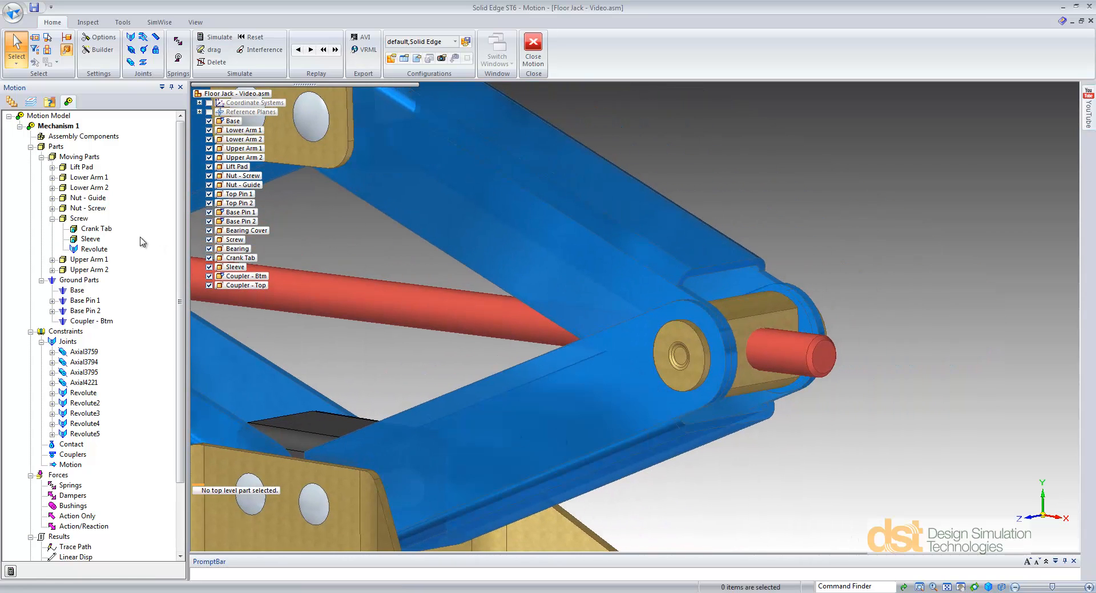
{"action": "left_click", "coordinate": [79, 219]}
{"action": "left_click", "coordinate": [92, 208], "text": "ctrl"}
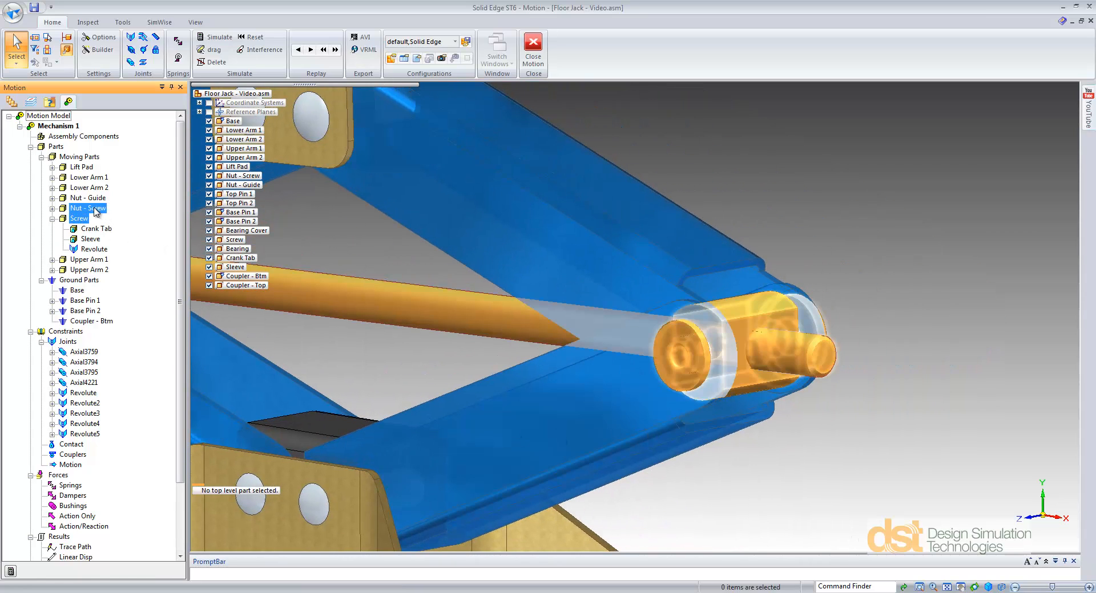
{"action": "right_click", "coordinate": [95, 209]}
{"action": "mouse_move", "coordinate": [152, 292]}
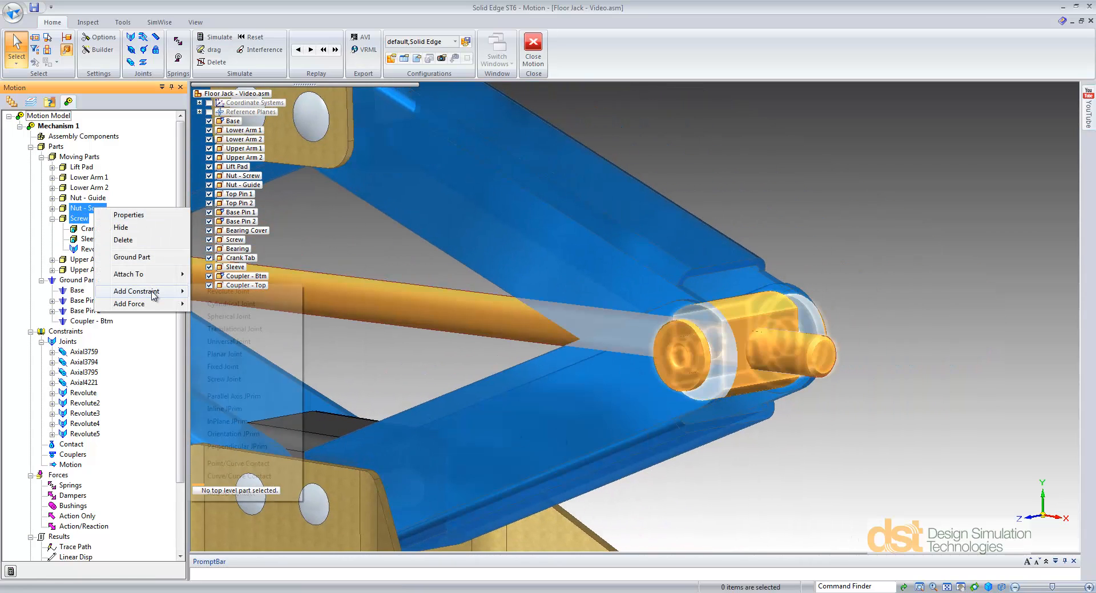
{"action": "left_click", "coordinate": [220, 380]}
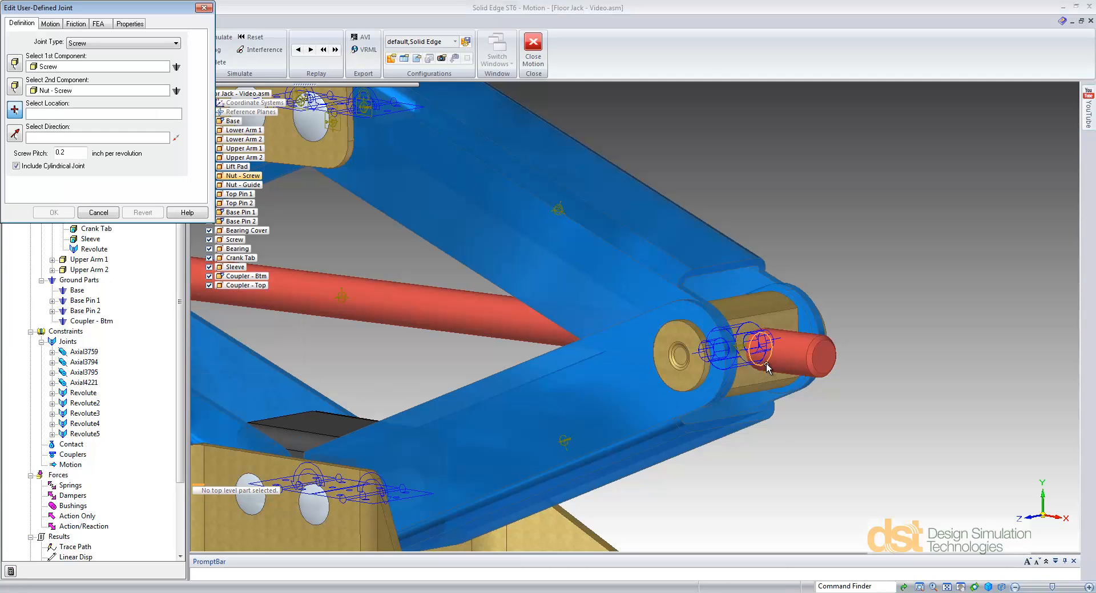
{"action": "left_click", "coordinate": [831, 358]}
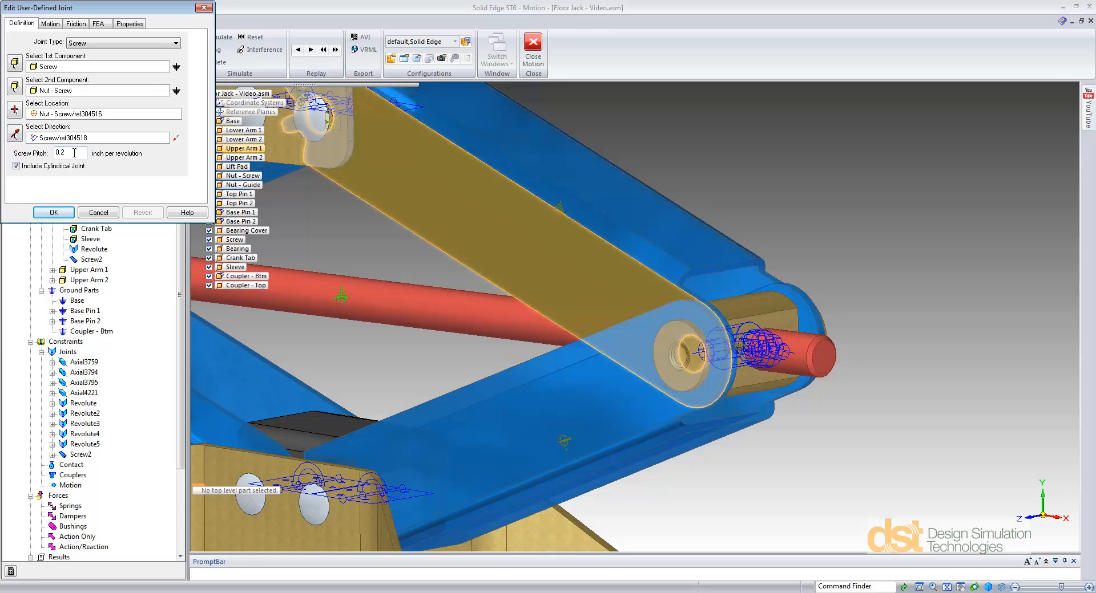
{"action": "left_click_drag", "start_coordinate": [75, 153], "coordinate": [51, 153]}
{"action": "left_click", "coordinate": [62, 215]}
Step: Hide the Base and Lift Pad components to expose the gear teeth of the arms
{"action": "scroll", "coordinate": [319, 248], "scroll_direction": "down", "scroll_amount": 3}
{"action": "middle_click_drag", "start_coordinate": [339, 256], "coordinate": [650, 356], "text": "shift"}
{"action": "middle_click_drag", "start_coordinate": [538, 358], "coordinate": [600, 326]}
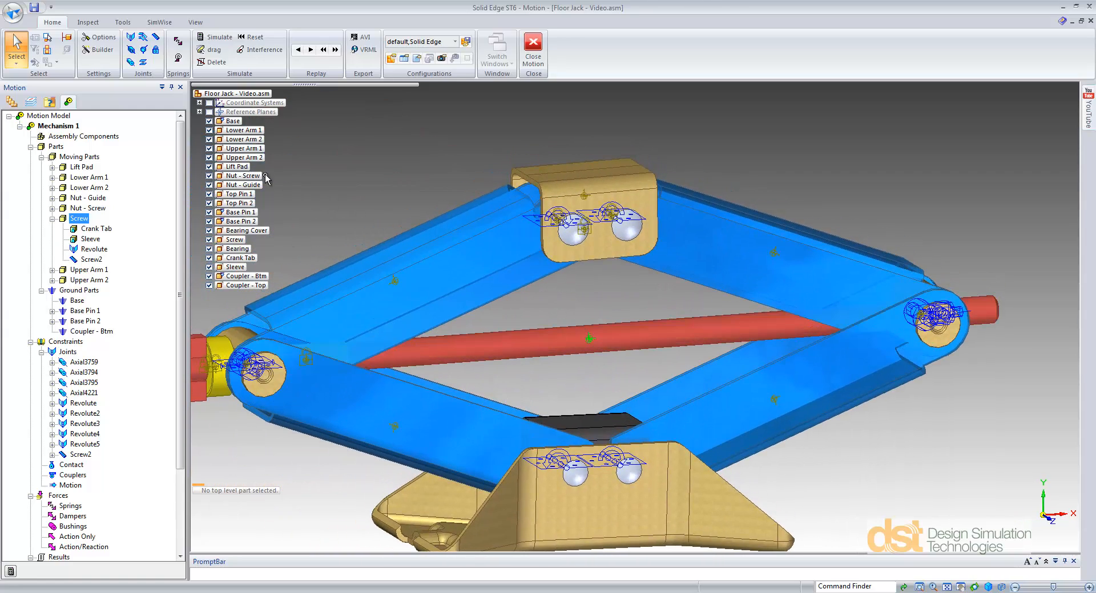
{"action": "left_click", "coordinate": [209, 122]}
{"action": "left_click", "coordinate": [210, 166]}
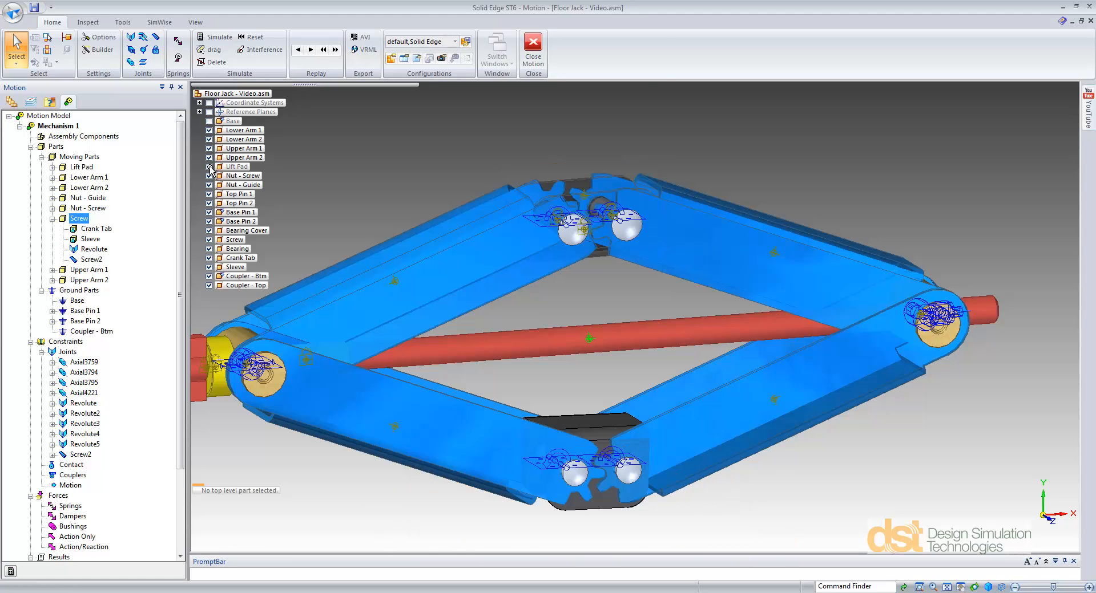
Step: Insert an intermittent curve-curve contact between Upper Arm 2 and Upper Arm 1, using their toothed side faces as the curves
{"action": "right_click", "coordinate": [76, 467]}
{"action": "left_click", "coordinate": [109, 484]}
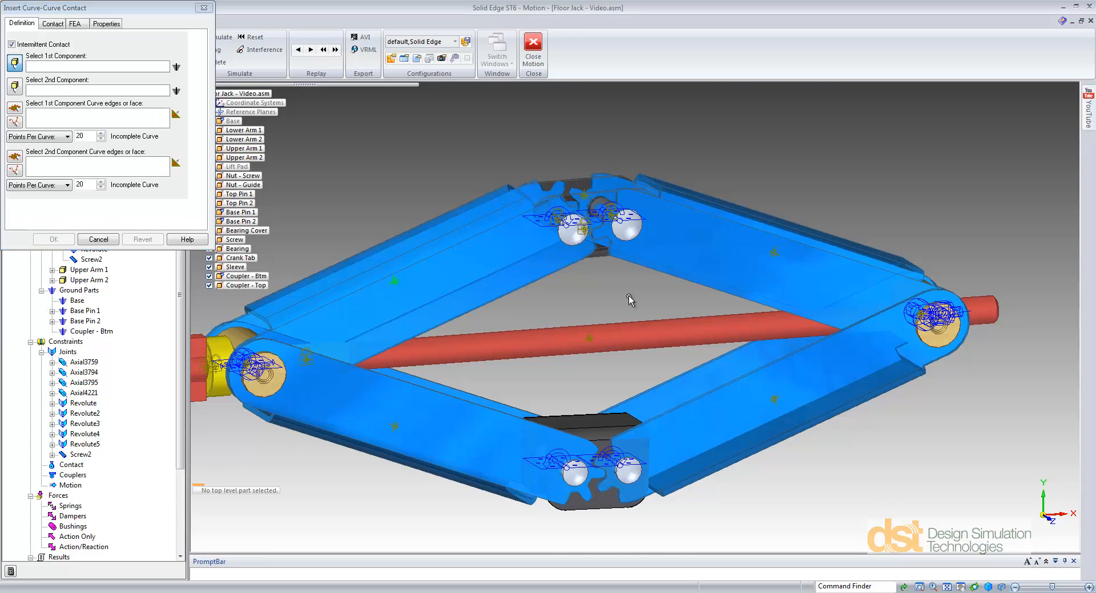
{"action": "left_click", "coordinate": [721, 255]}
{"action": "left_click", "coordinate": [529, 262]}
{"action": "left_click", "coordinate": [709, 260]}
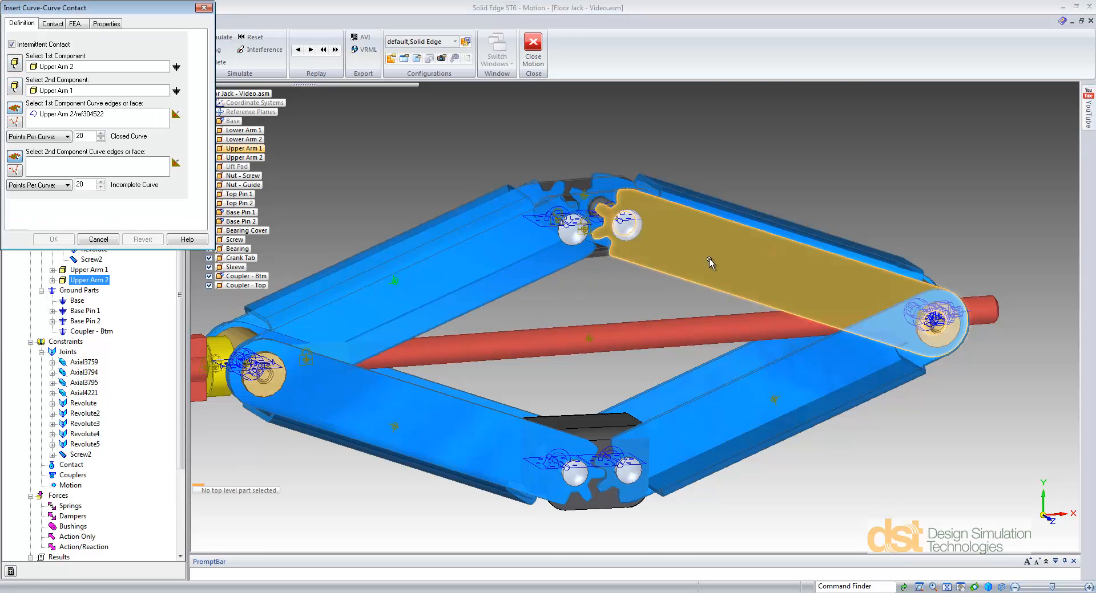
{"action": "left_click", "coordinate": [375, 266]}
{"action": "left_click", "coordinate": [54, 239]}
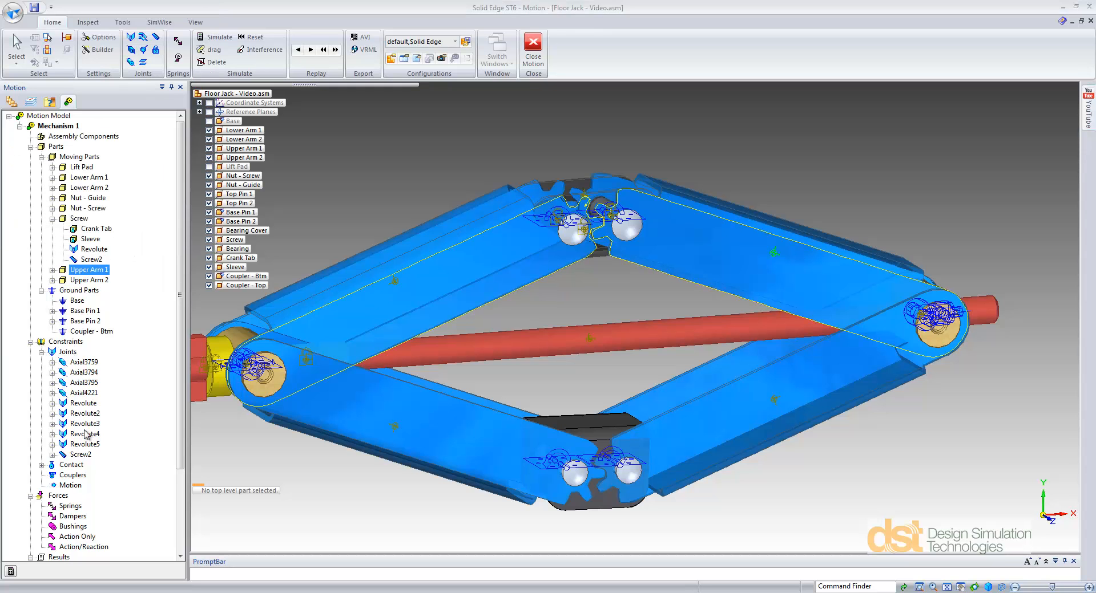
Step: Insert a 3D contact between Lower Arm 2 and Lower Arm 1
{"action": "right_click", "coordinate": [80, 468]}
{"action": "left_click", "coordinate": [115, 506]}
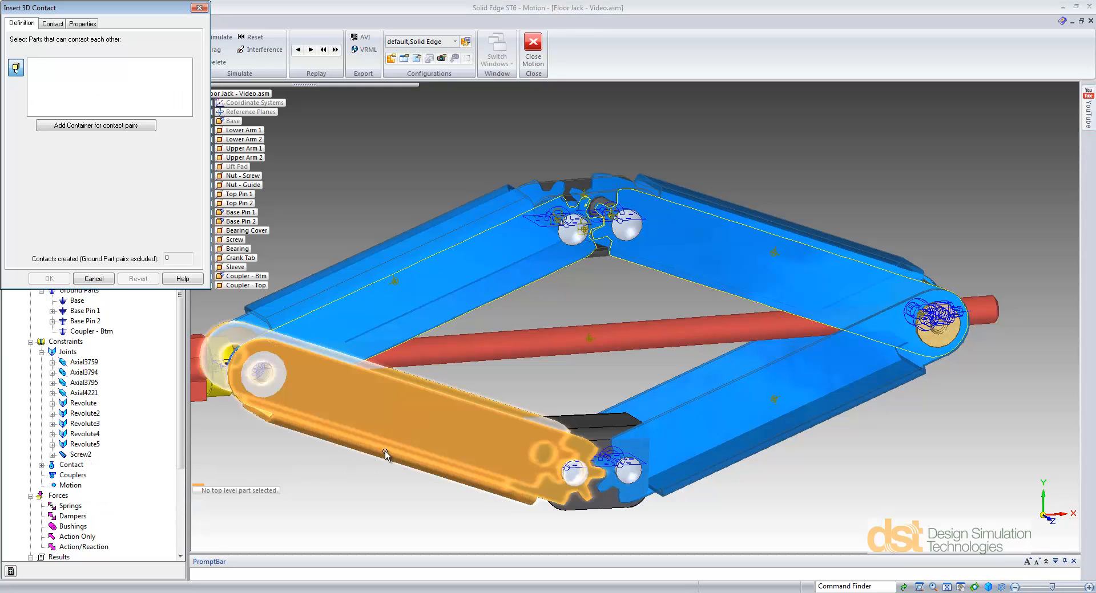
{"action": "left_click", "coordinate": [426, 413]}
{"action": "left_click", "coordinate": [717, 429]}
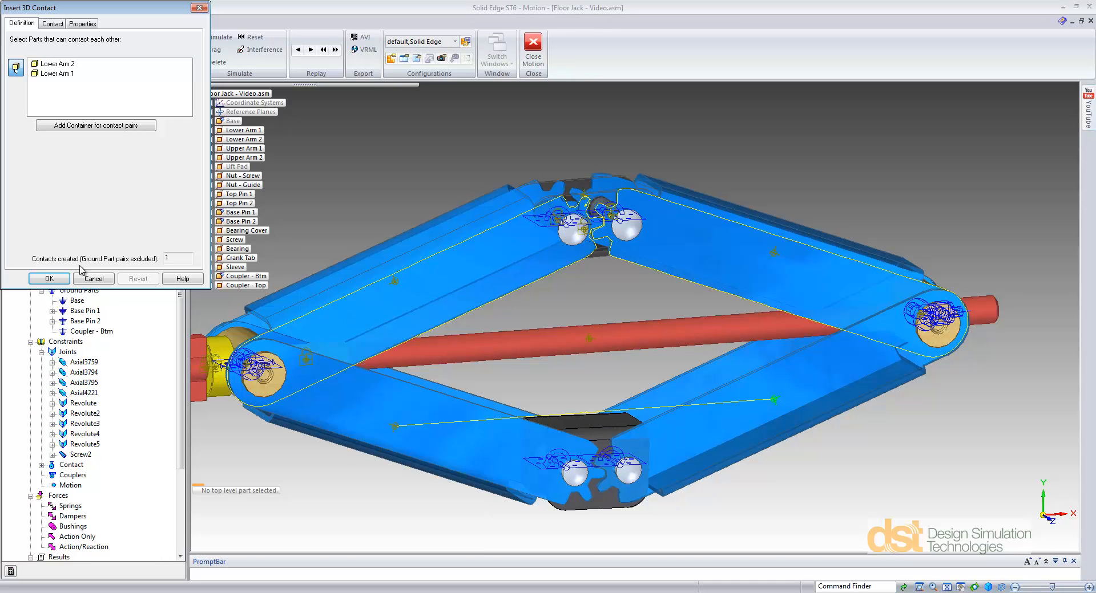
{"action": "left_click", "coordinate": [50, 279]}
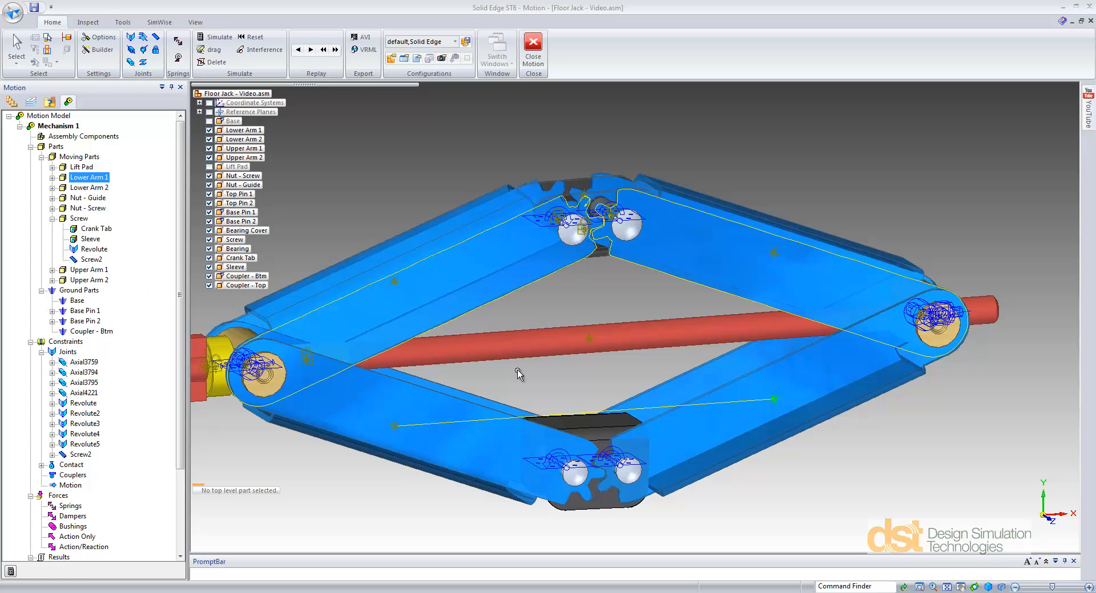
Step: Drive the Screw's Revolute joint about Z with a constant angular velocity of -720 deg/sec
{"action": "middle_click_drag", "start_coordinate": [517, 370], "coordinate": [767, 363], "text": "shift"}
{"action": "middle_click_drag", "start_coordinate": [229, 309], "coordinate": [288, 302]}
{"action": "left_click", "coordinate": [85, 250]}
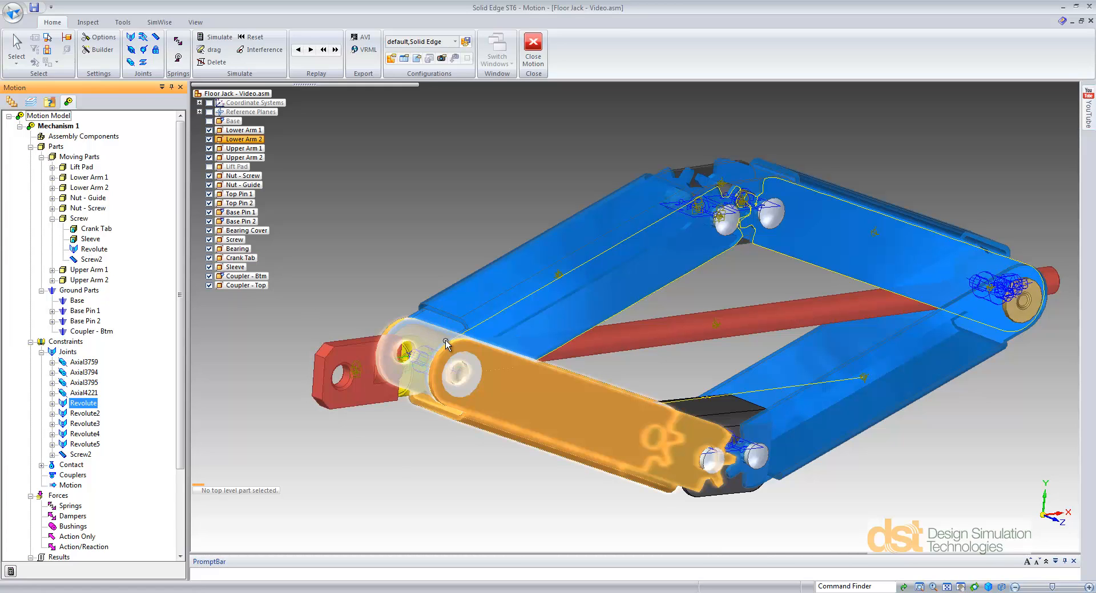
{"action": "right_click", "coordinate": [89, 405]}
{"action": "left_click", "coordinate": [118, 411]}
{"action": "left_click", "coordinate": [111, 57]}
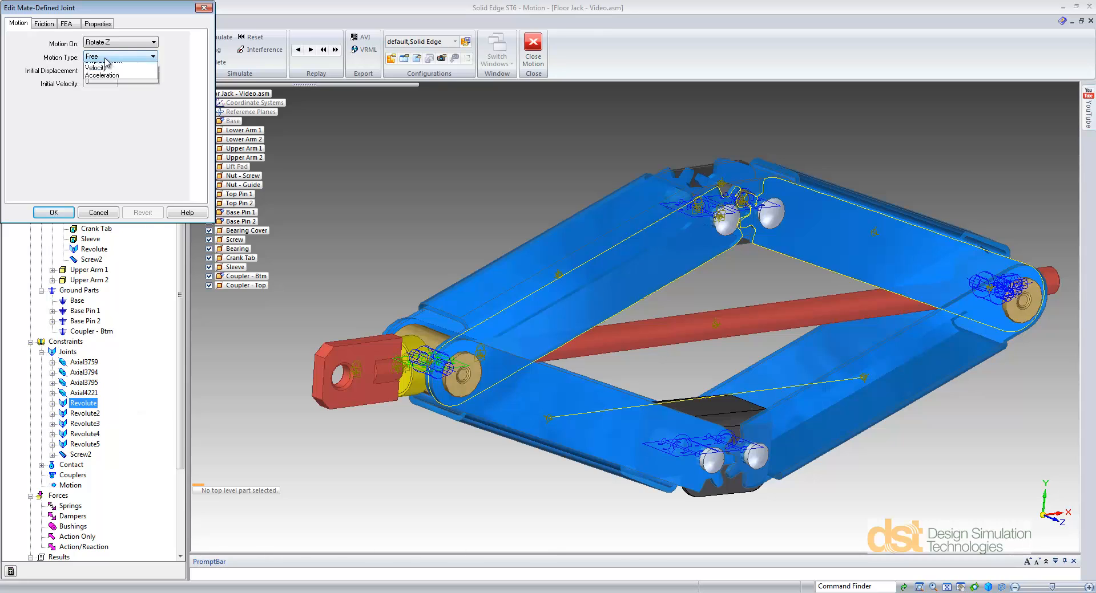
{"action": "left_click", "coordinate": [109, 81]}
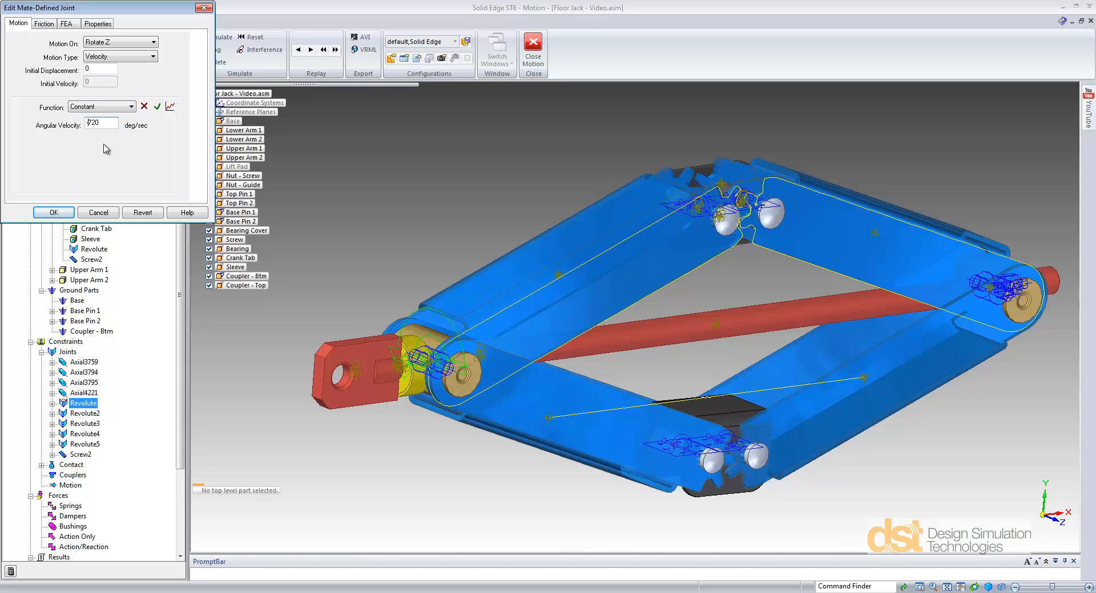
{"action": "left_click", "coordinate": [54, 212]}
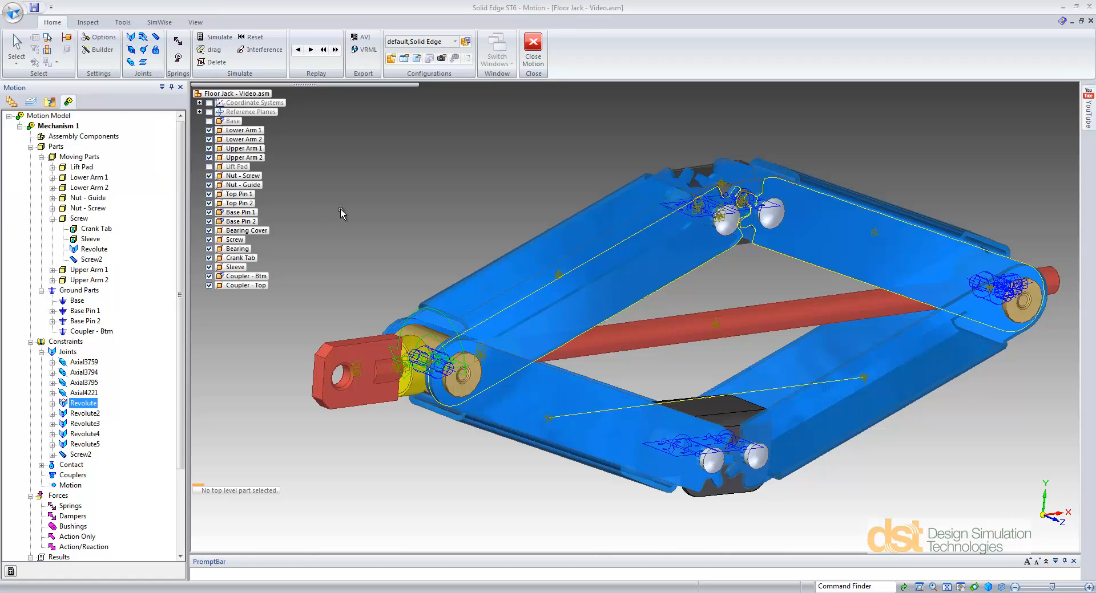
Step: Show the Base and Lift Pad components again
{"action": "middle_click_drag", "start_coordinate": [445, 210], "coordinate": [388, 260], "text": "shift"}
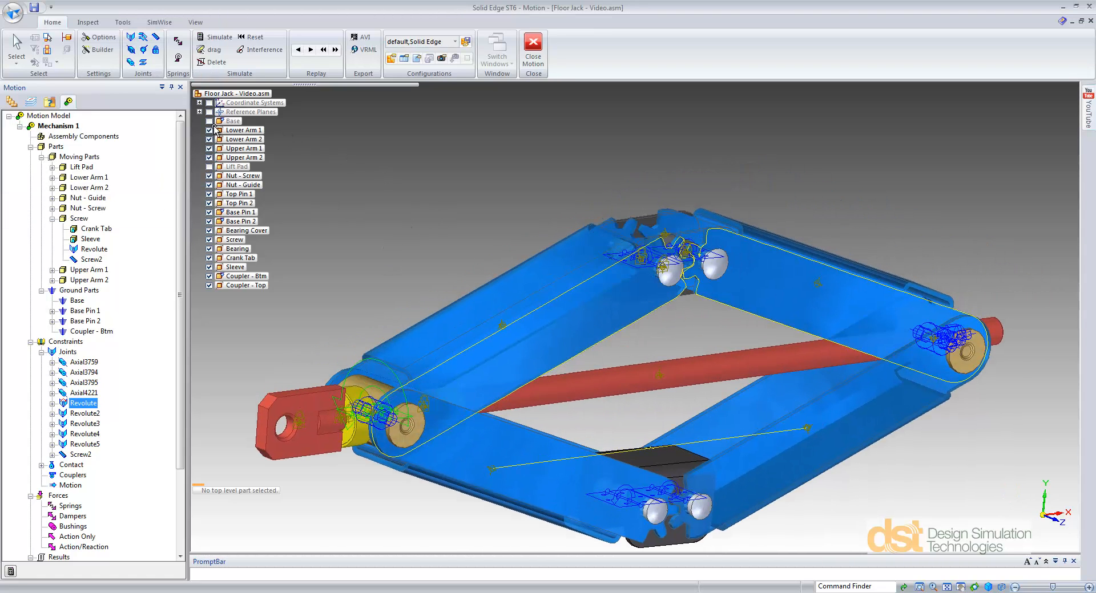
{"action": "left_click", "coordinate": [209, 121]}
{"action": "left_click", "coordinate": [209, 167]}
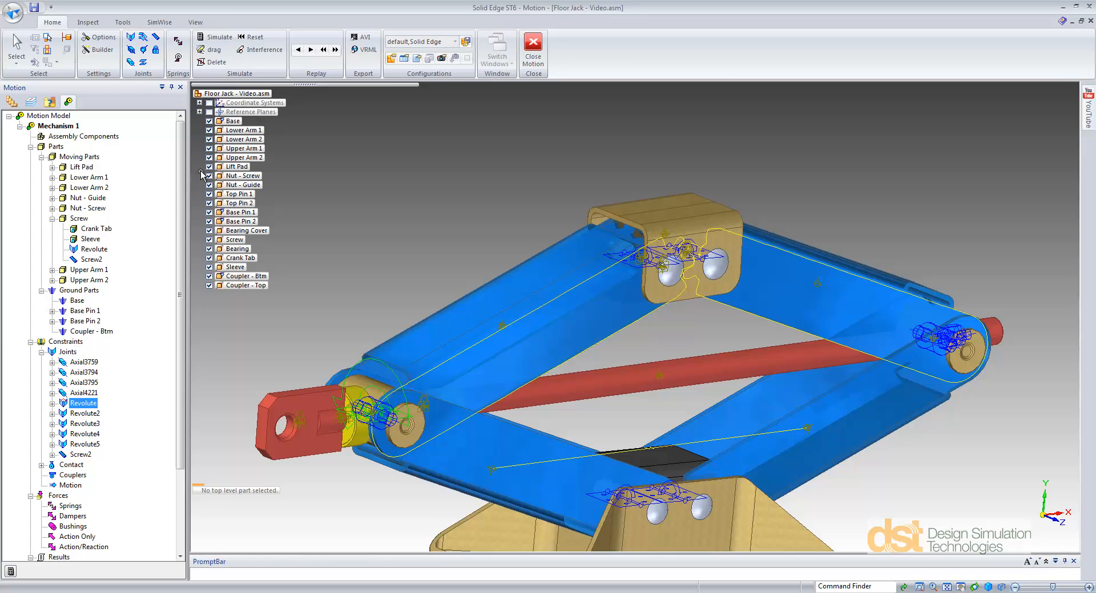
Step: Apply a linear action-only force of constant 1200 pound_force to the top of the Lift Pad, reversed to point downward
{"action": "scroll", "coordinate": [112, 436], "scroll_direction": "down", "scroll_amount": 3}
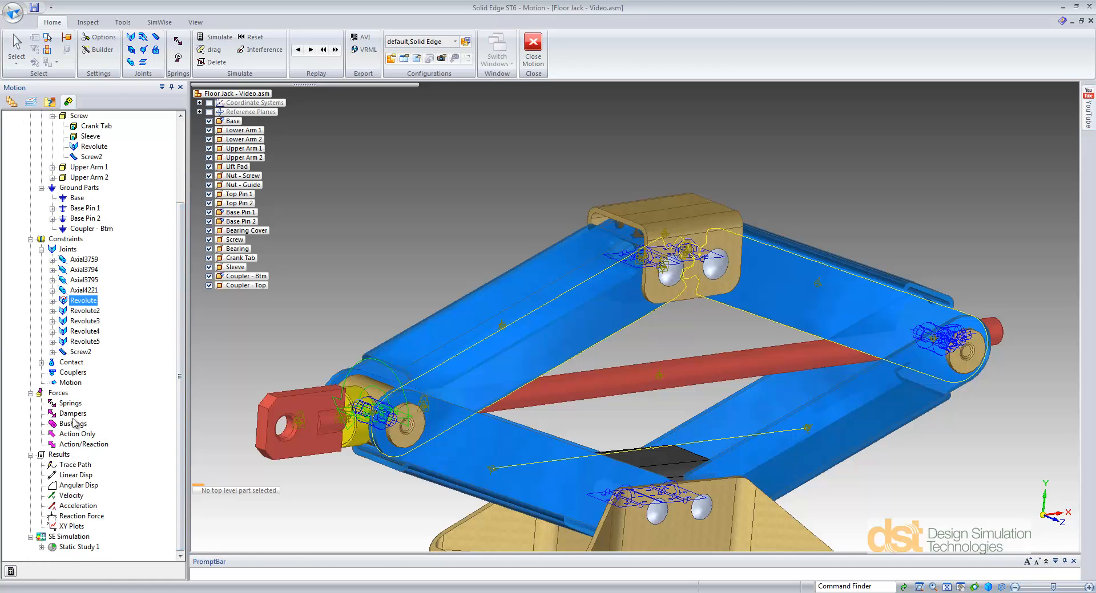
{"action": "right_click", "coordinate": [73, 439]}
{"action": "left_click", "coordinate": [108, 444]}
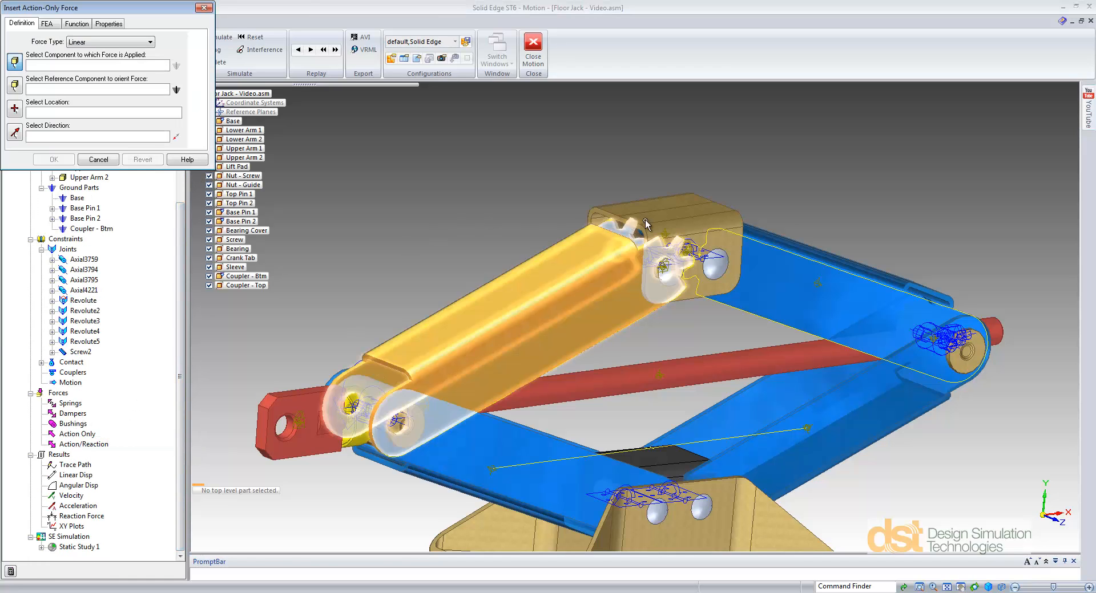
{"action": "left_click", "coordinate": [658, 202]}
{"action": "left_click", "coordinate": [659, 201]}
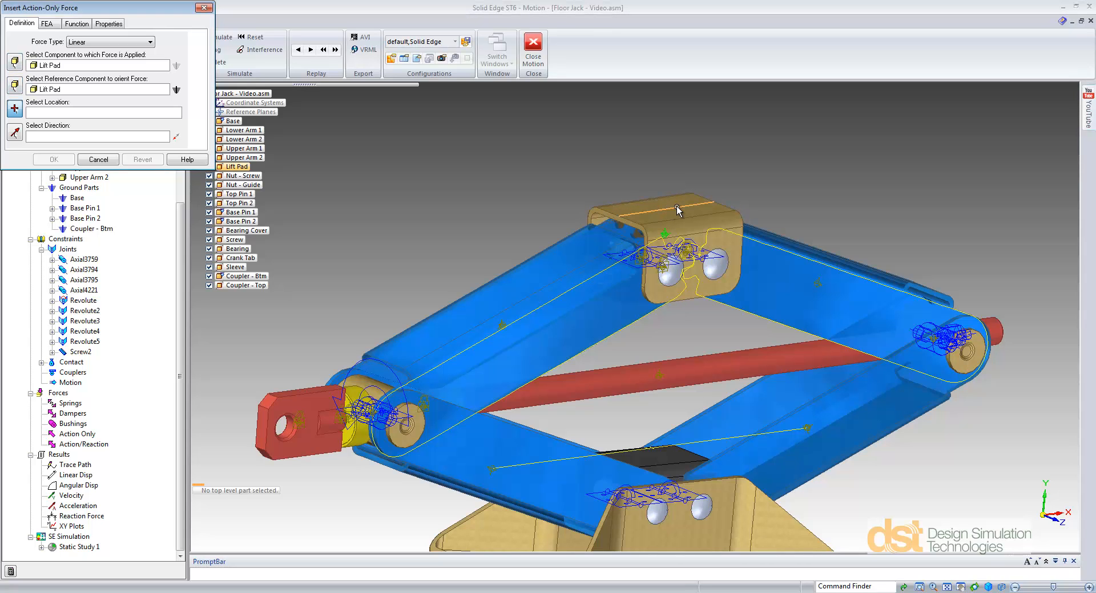
{"action": "left_click", "coordinate": [667, 209]}
{"action": "left_click", "coordinate": [606, 197]}
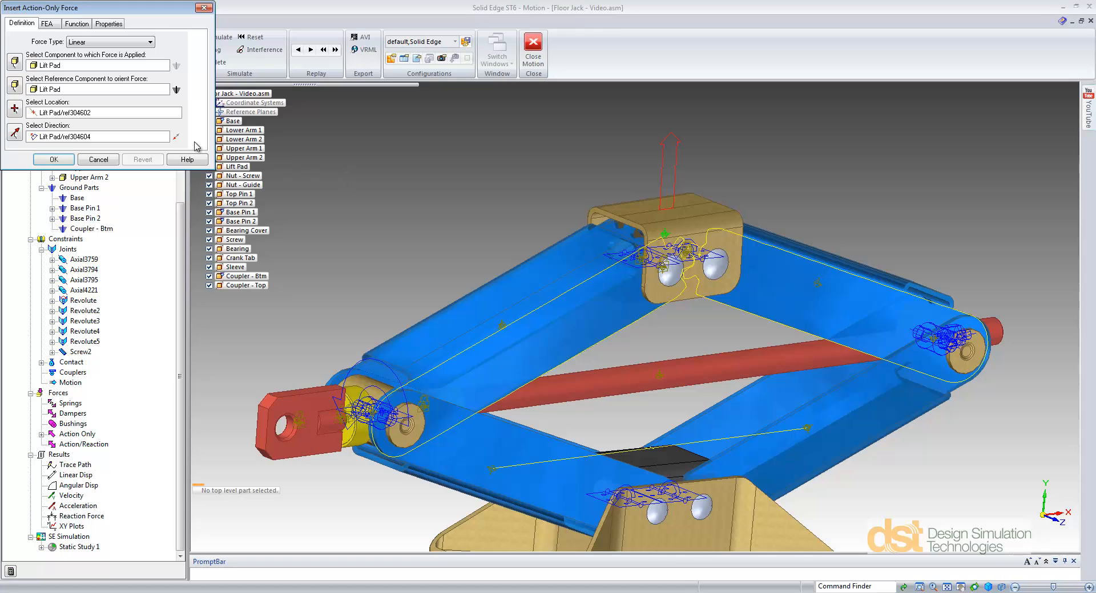
{"action": "left_click", "coordinate": [175, 137]}
{"action": "left_click", "coordinate": [77, 23]}
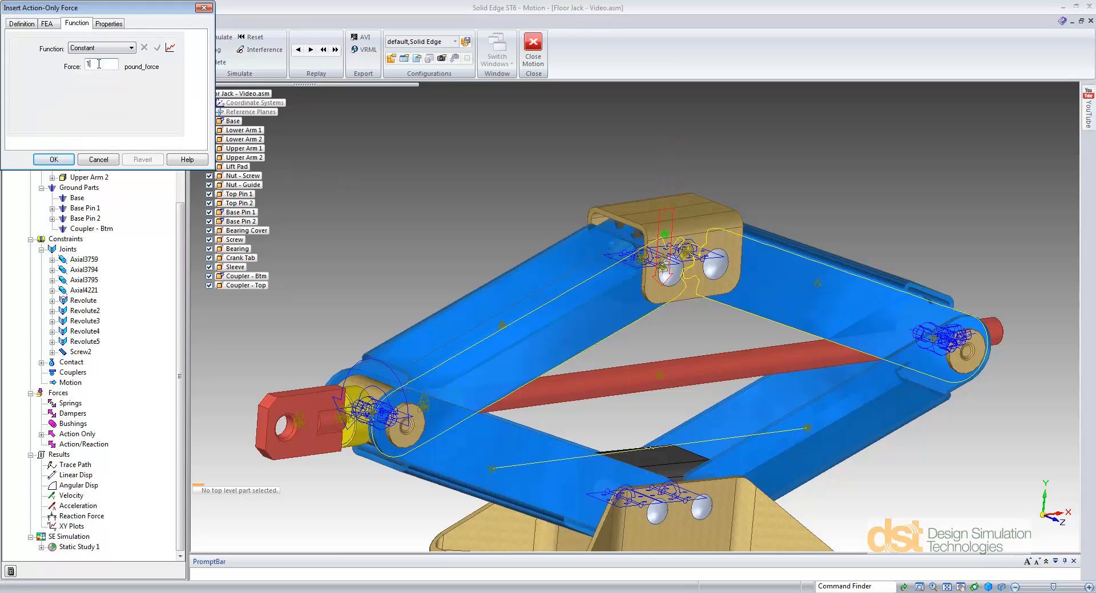
{"action": "left_click", "coordinate": [54, 160]}
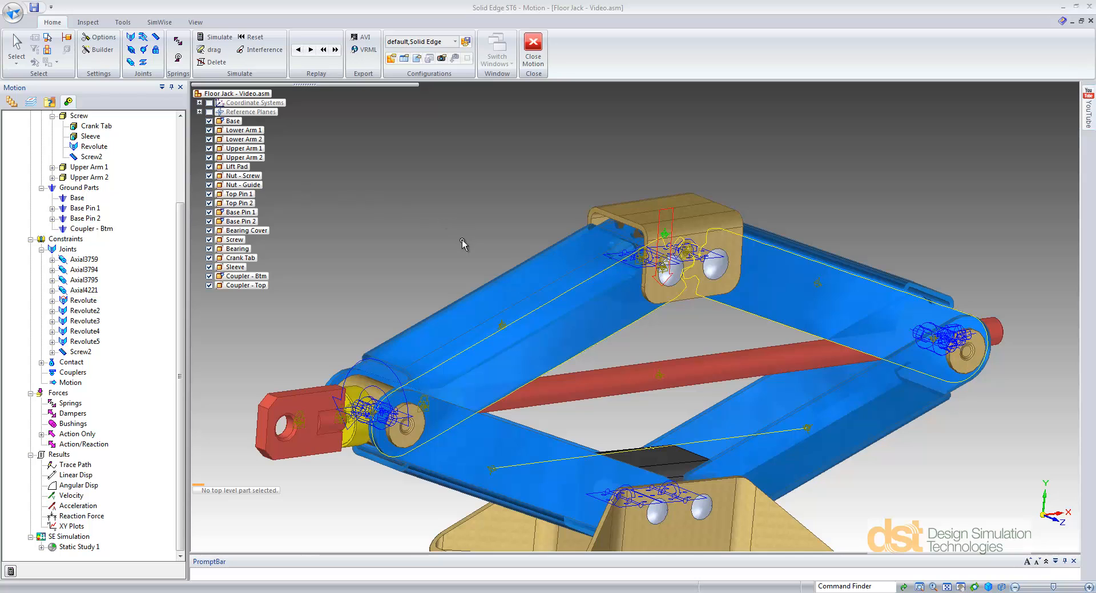
Step: Set Mechanism 1's simulation duration to 3 sec and edit its number of frames
{"action": "middle_click_drag", "start_coordinate": [461, 242], "coordinate": [436, 166], "text": "shift"}
{"action": "scroll", "coordinate": [428, 298], "scroll_direction": "down", "scroll_amount": 2}
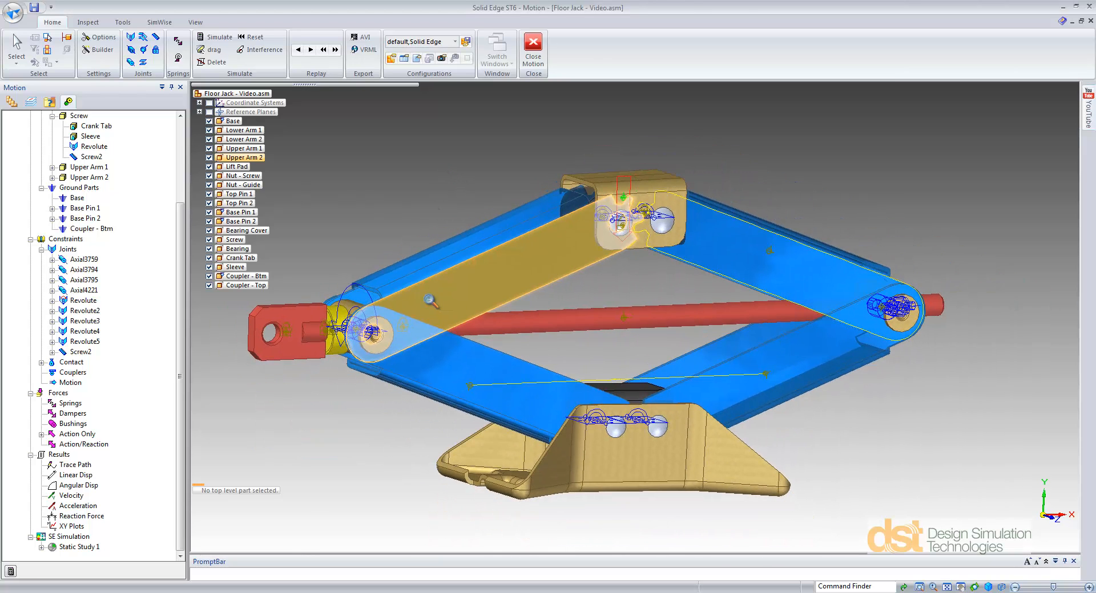
{"action": "scroll", "coordinate": [182, 140], "scroll_direction": "up", "scroll_amount": 4}
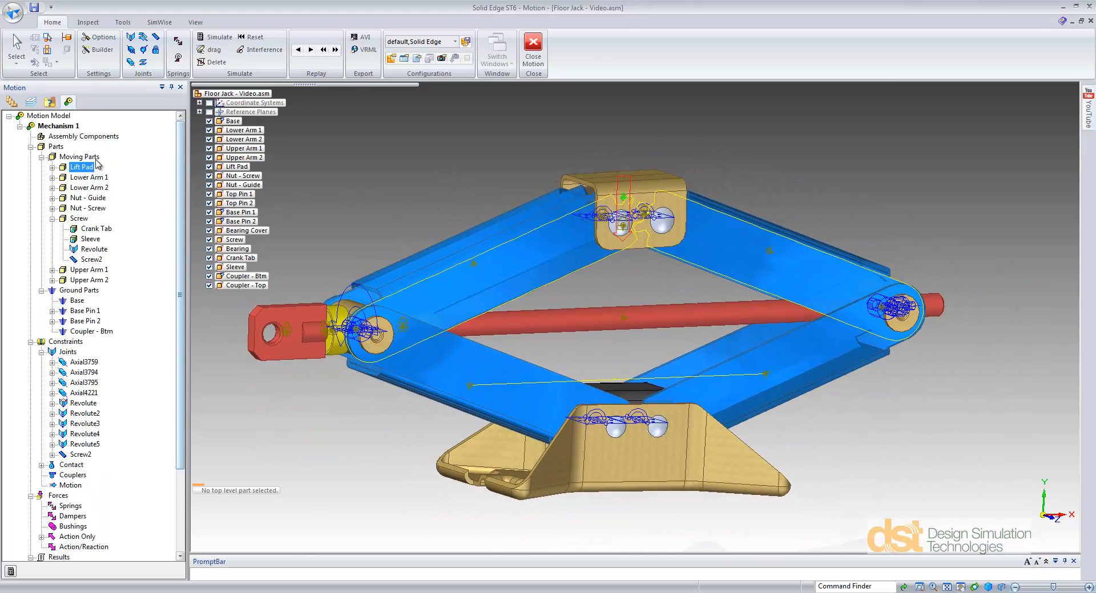
{"action": "right_click", "coordinate": [69, 126]}
{"action": "left_click", "coordinate": [140, 190]}
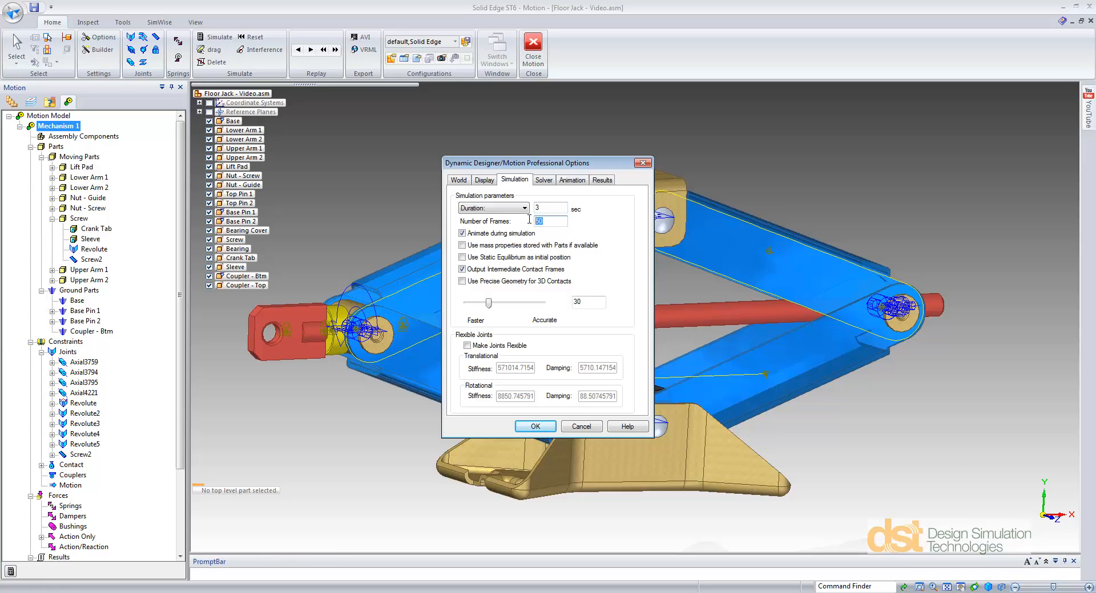
{"action": "left_click", "coordinate": [535, 227]}
{"action": "type", "text": "300"}
{"action": "left_click", "coordinate": [535, 426]}
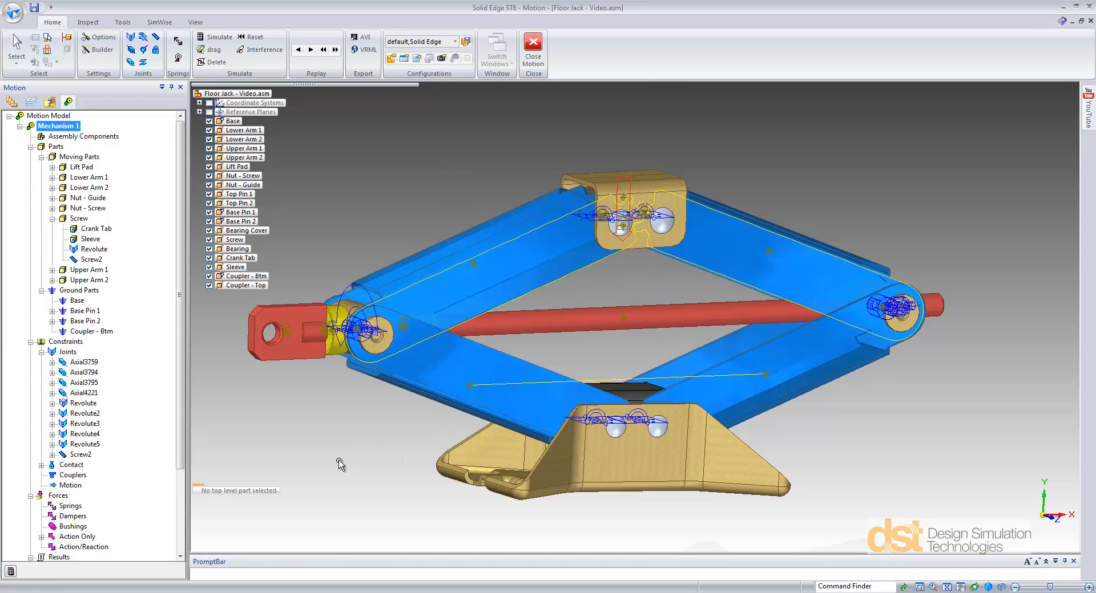
Step: Simulate the mechanism and scrub the animation back to an intermediate jack position
{"action": "left_click", "coordinate": [10, 572]}
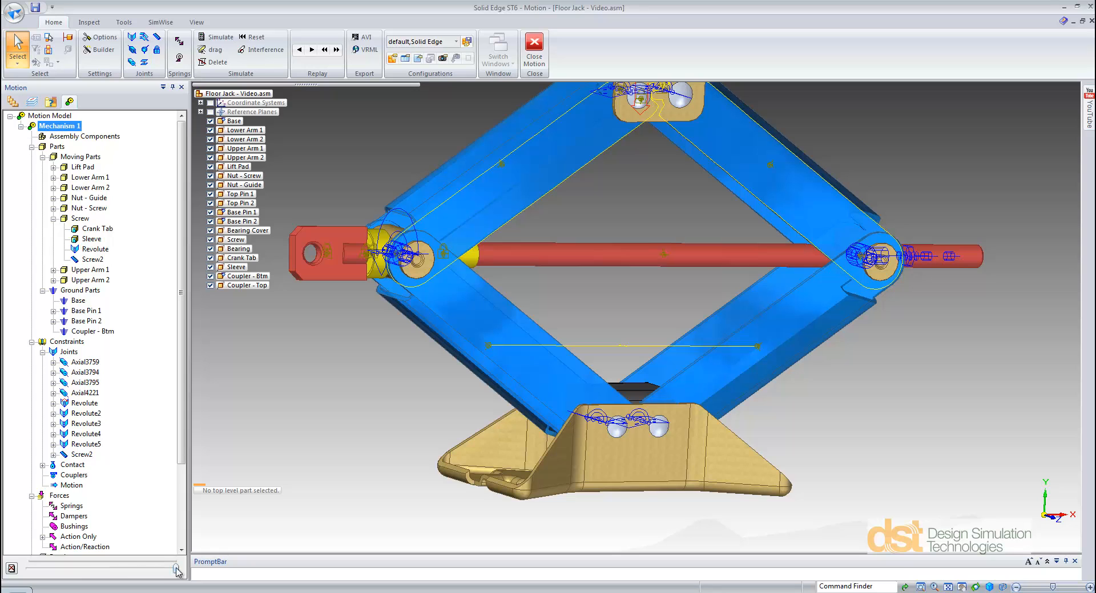
{"action": "left_click_drag", "start_coordinate": [178, 571], "coordinate": [117, 575]}
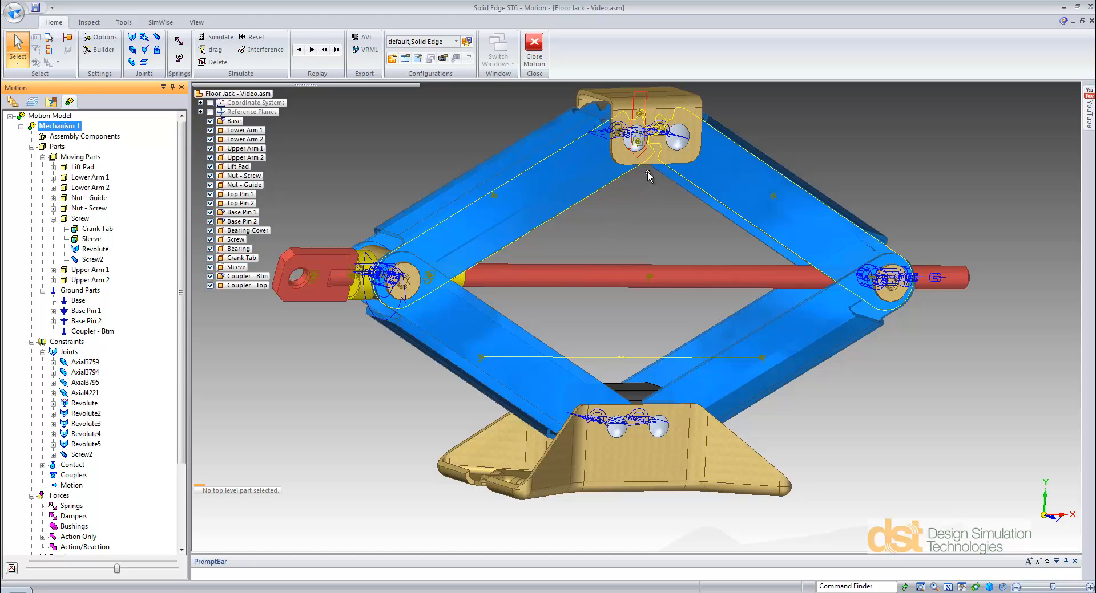
Step: Plot the X moment of the rotary motion generator for the Screw's driven Revolute joint
{"action": "right_click", "coordinate": [84, 404]}
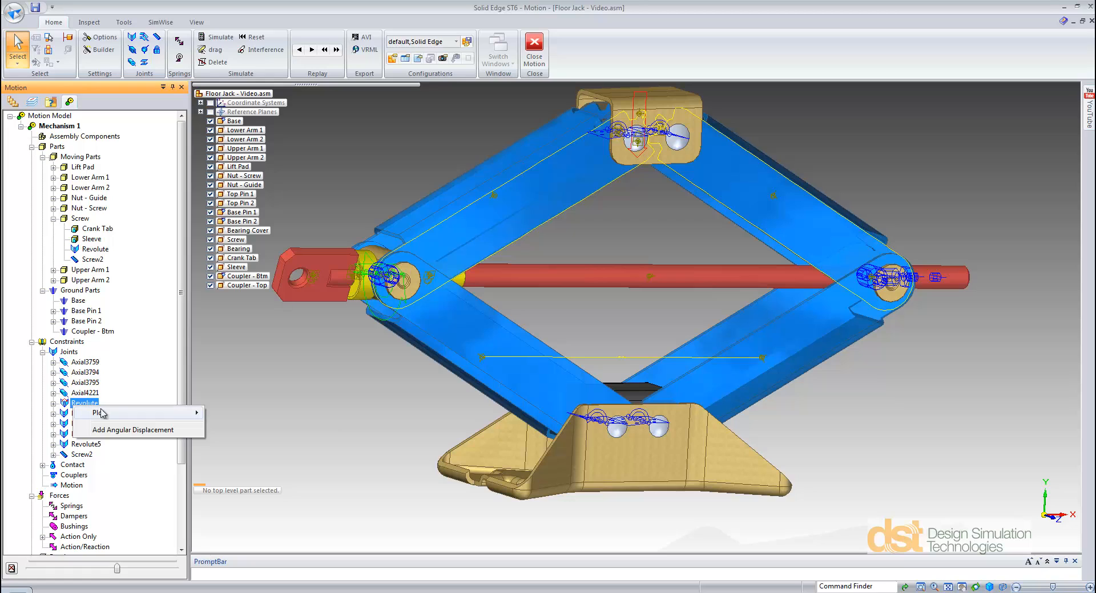
{"action": "mouse_move", "coordinate": [106, 416]}
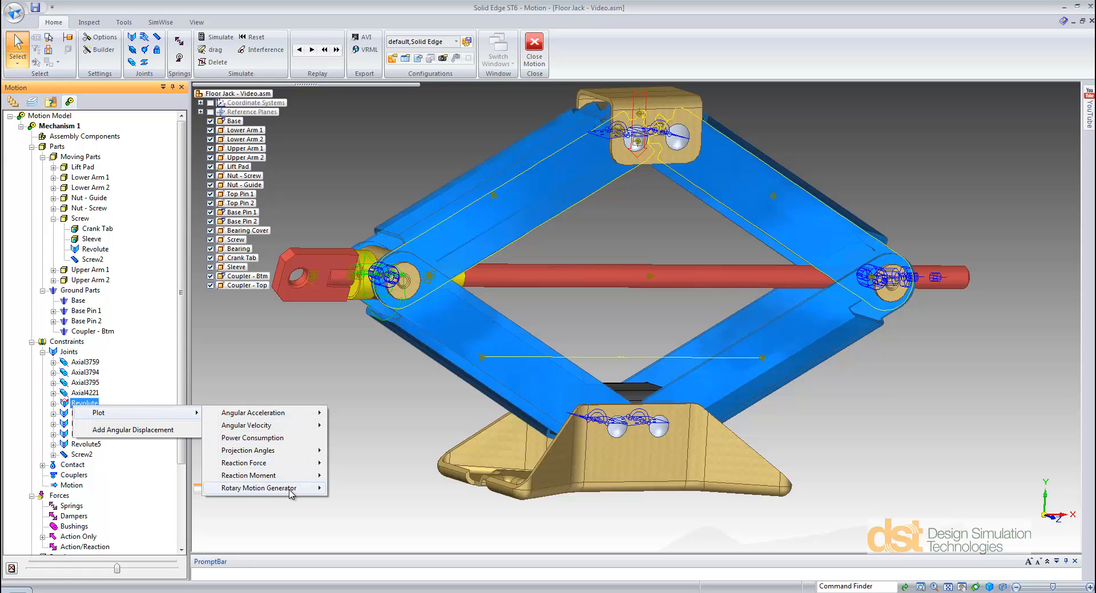
{"action": "mouse_move", "coordinate": [291, 490]}
{"action": "left_click", "coordinate": [350, 489]}
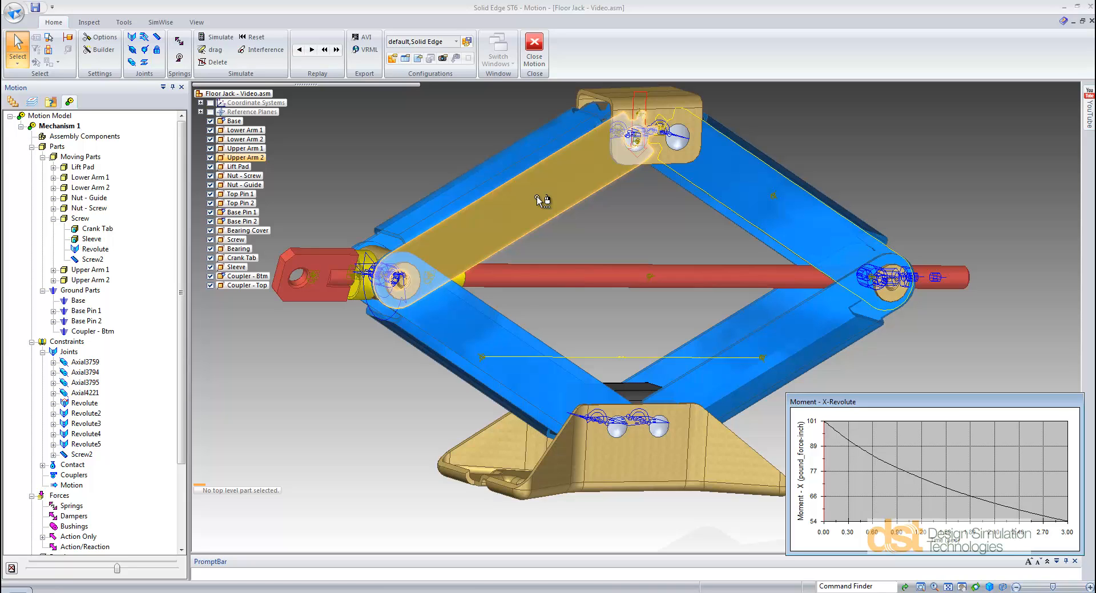
Step: Add a Reaction Forces result object to Upper Arm 2 and view the jack from an angle
{"action": "right_click", "coordinate": [103, 282]}
{"action": "mouse_move", "coordinate": [153, 322]}
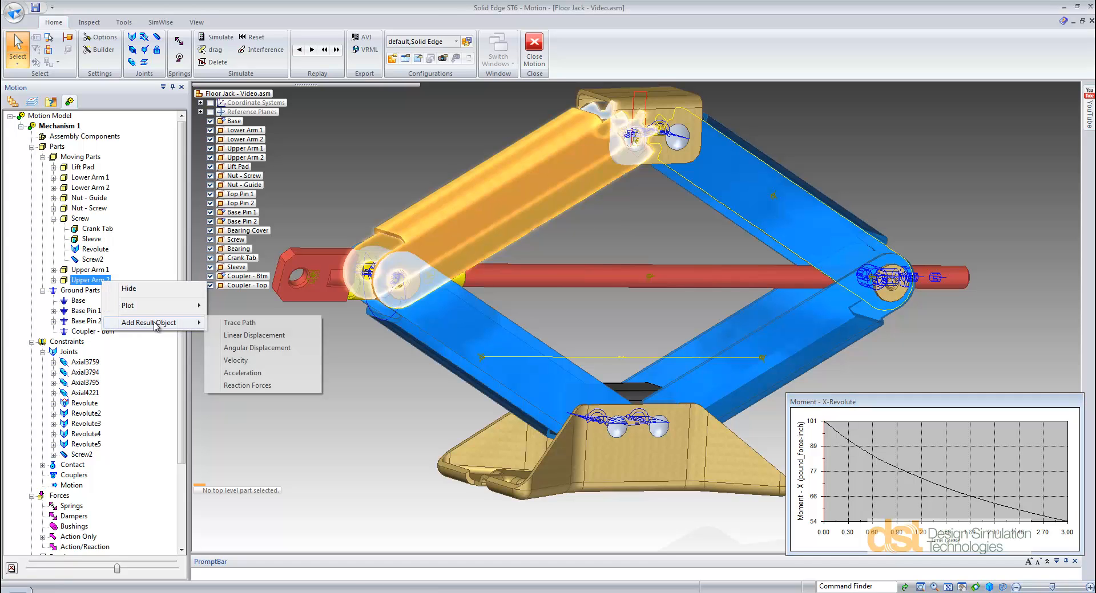
{"action": "left_click", "coordinate": [255, 386]}
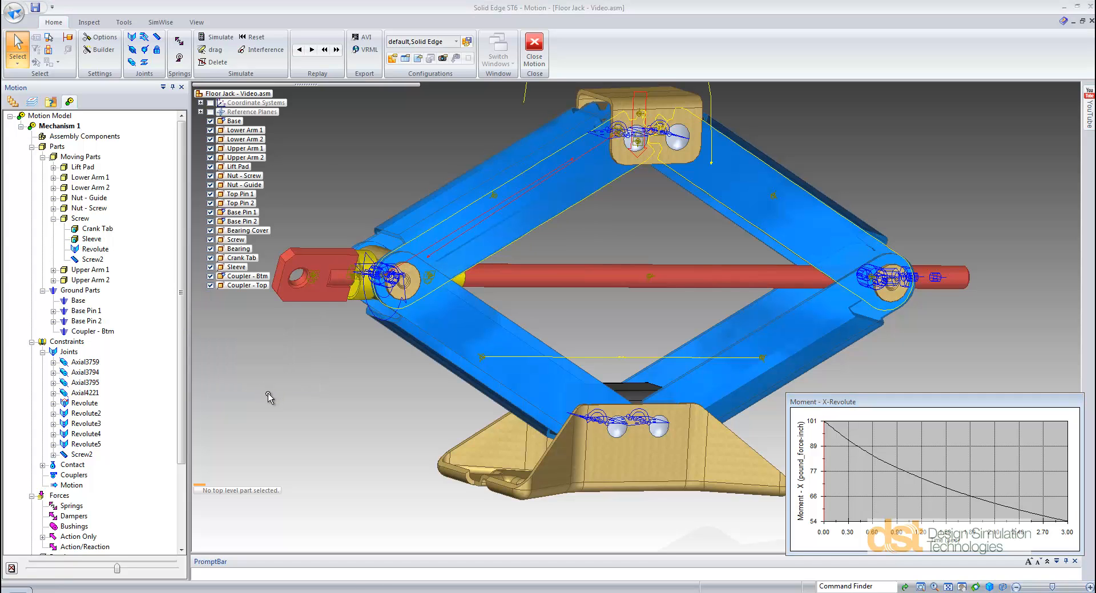
{"action": "mouse_move", "coordinate": [326, 394]}
{"action": "middle_mouse_down"}
{"action": "mouse_move", "coordinate": [348, 461]}
{"action": "mouse_move", "coordinate": [352, 410]}
{"action": "mouse_move", "coordinate": [340, 384]}
{"action": "middle_mouse_up"}
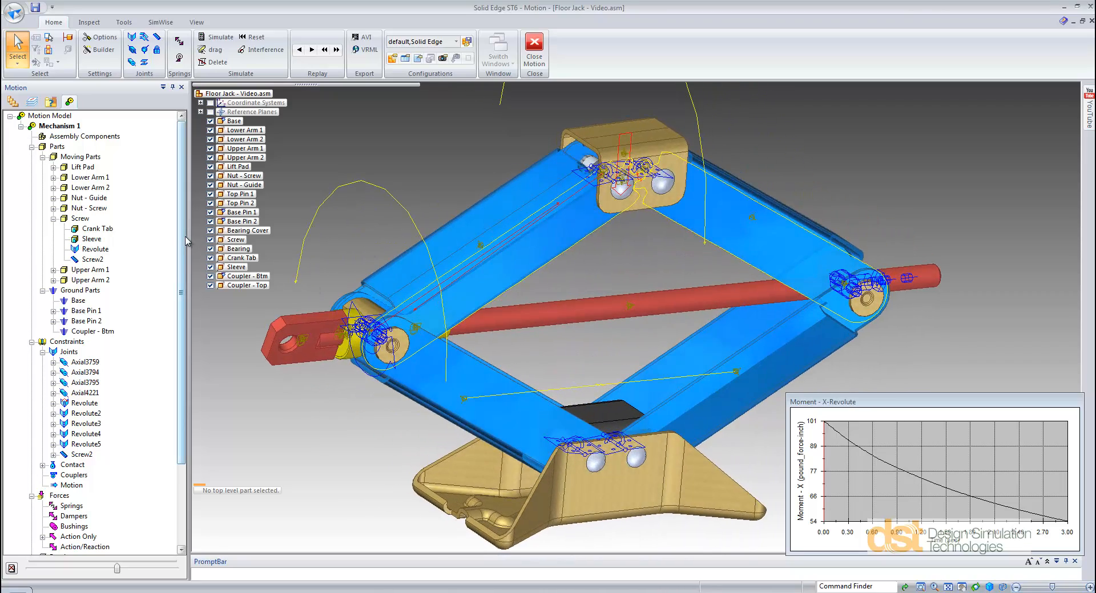
Step: Plot the magnitude of all the reaction forces and reaction moments listed under Reaction Force in XY Plots
{"action": "left_click_drag", "start_coordinate": [182, 234], "coordinate": [175, 382]}
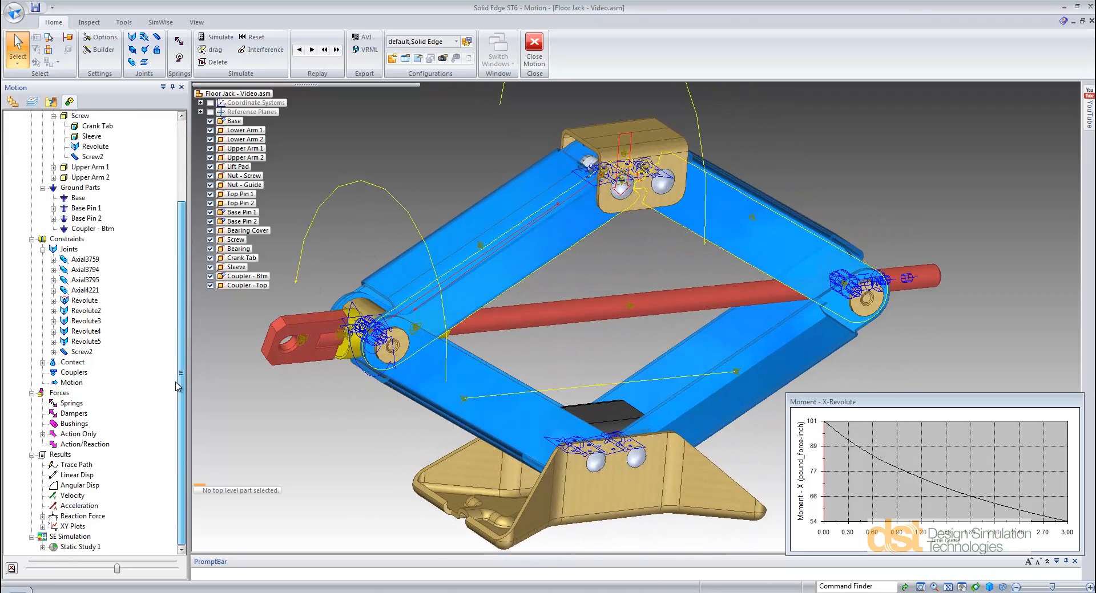
{"action": "left_click", "coordinate": [42, 516]}
{"action": "left_click", "coordinate": [95, 507]}
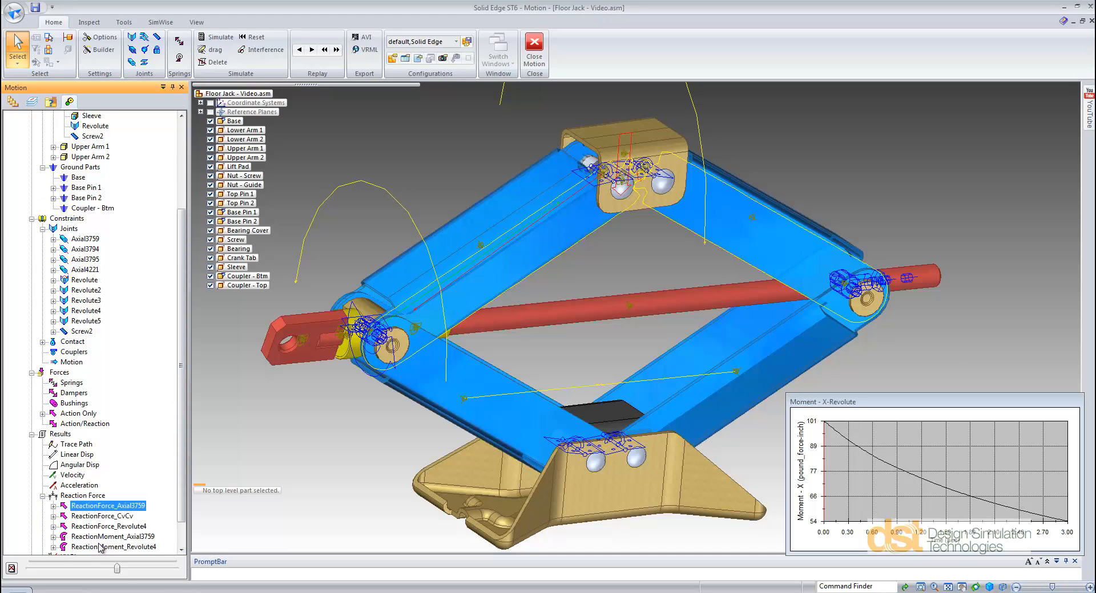
{"action": "left_click", "coordinate": [103, 547], "text": "shift"}
{"action": "scroll", "coordinate": [180, 534], "scroll_direction": "down", "scroll_amount": 1}
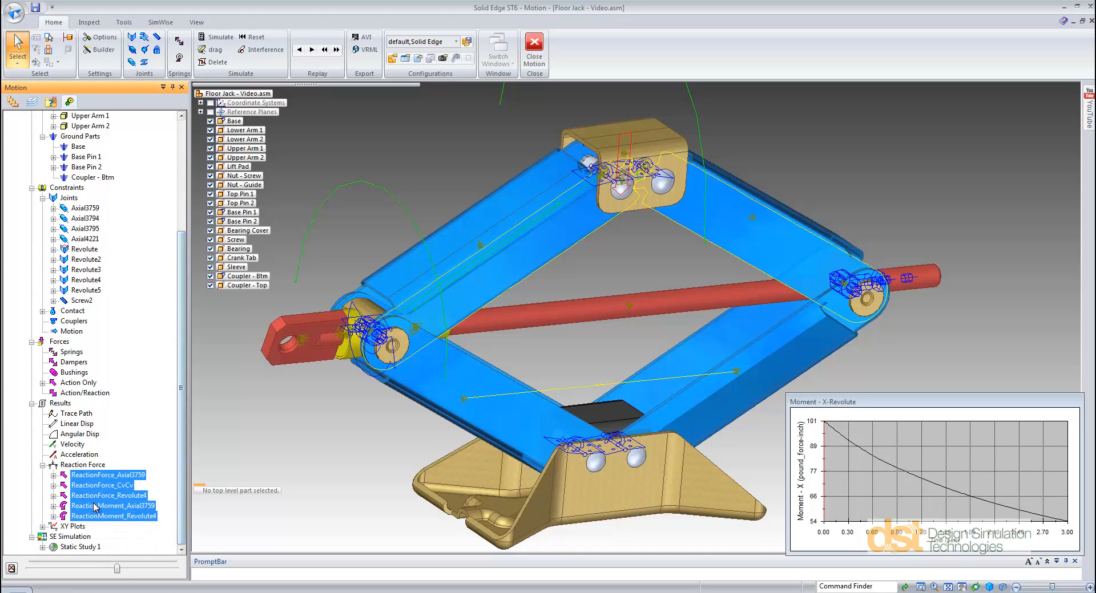
{"action": "left_click_drag", "start_coordinate": [97, 508], "coordinate": [83, 533]}
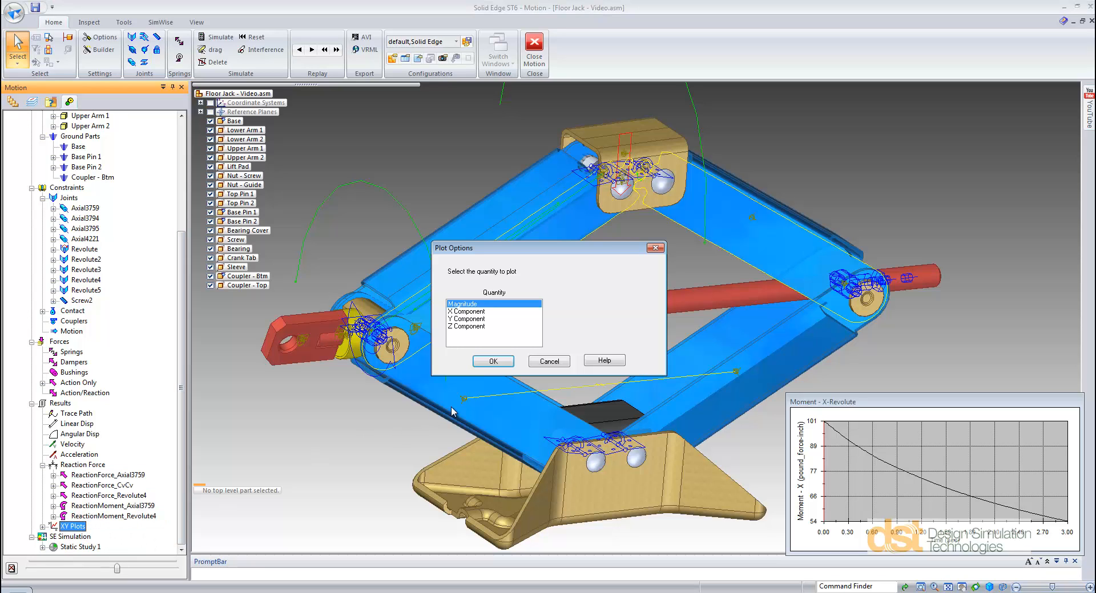
{"action": "left_click", "coordinate": [493, 362]}
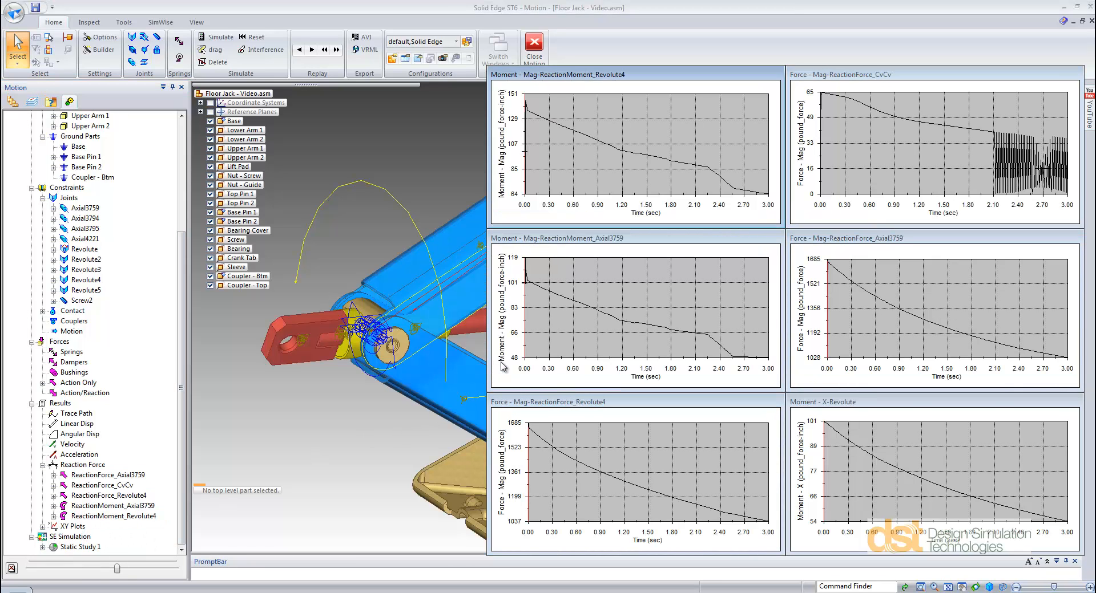
Step: At about 0.5 sec of the animation, add Upper Arm 2's motion loads to Static Study 1 and close the Motion environment
{"action": "left_click", "coordinate": [116, 568]}
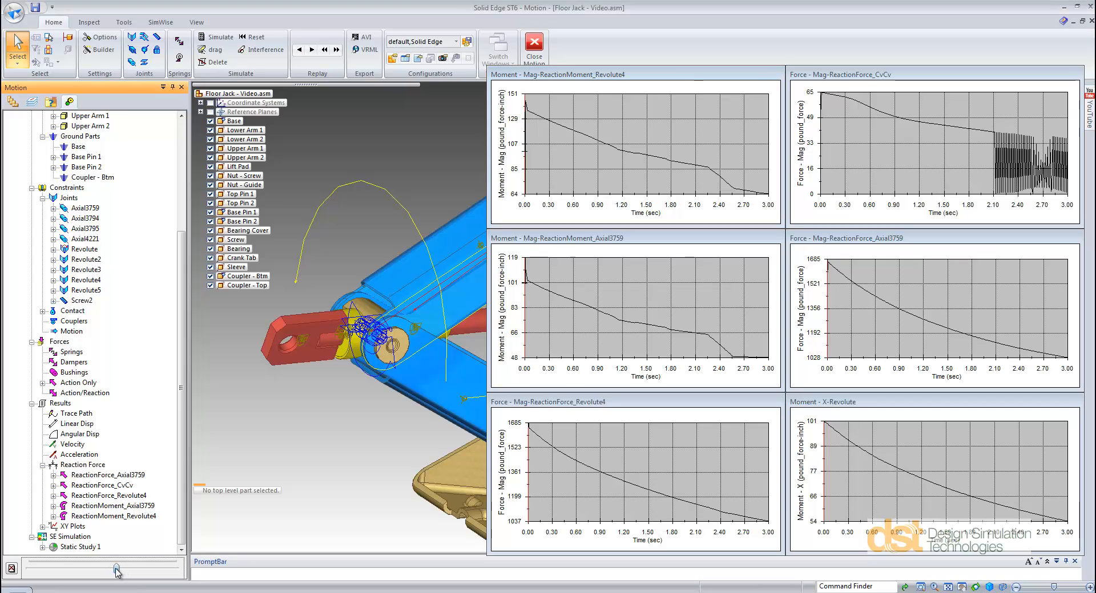
{"action": "left_click_drag", "start_coordinate": [116, 569], "coordinate": [54, 570]}
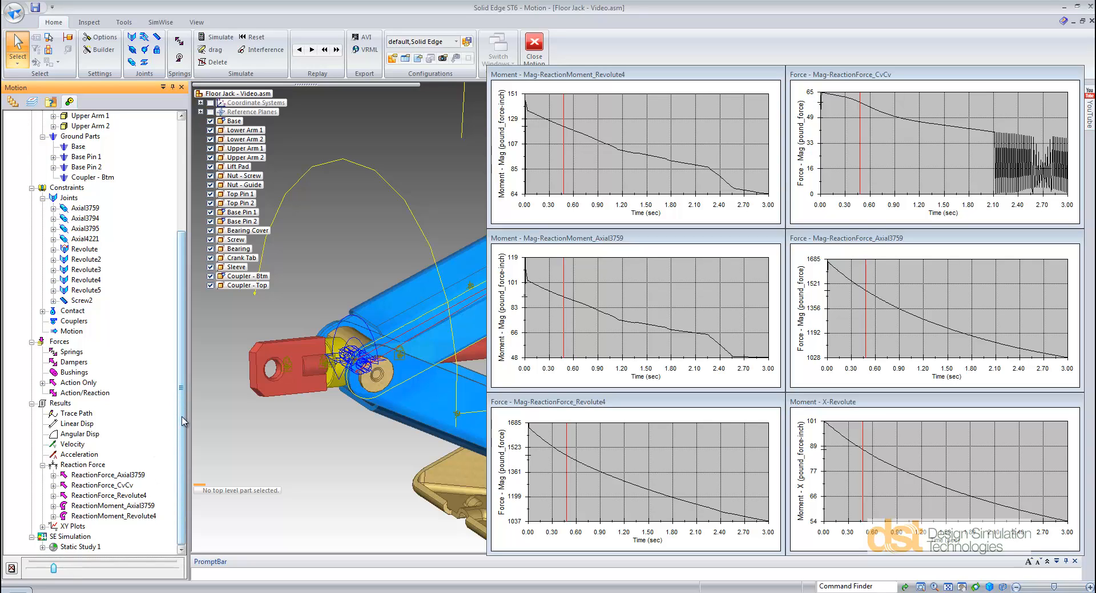
{"action": "left_click", "coordinate": [43, 548]}
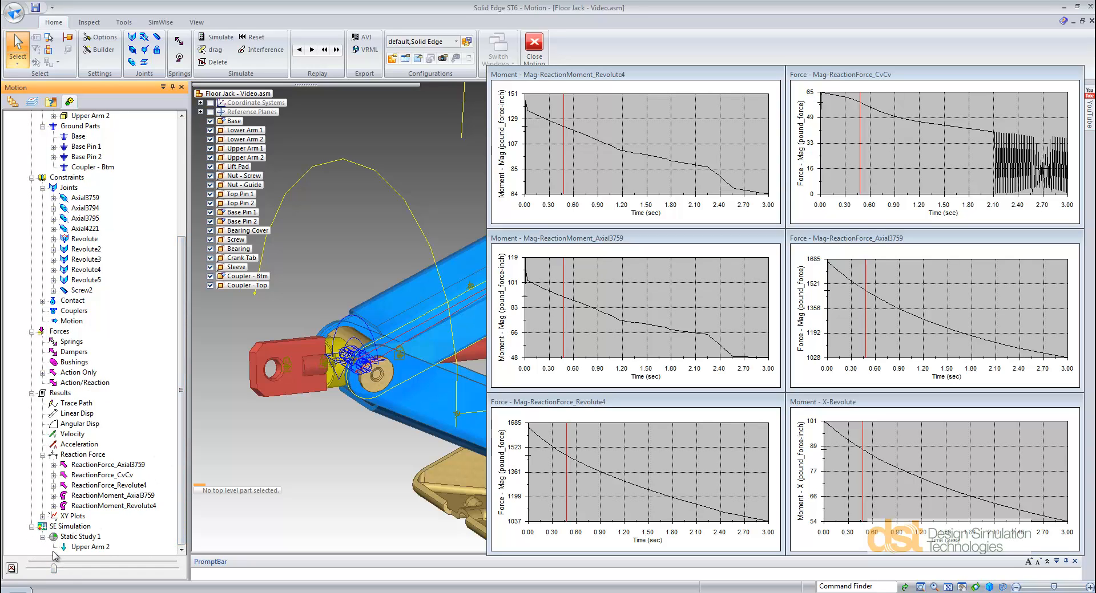
{"action": "right_click", "coordinate": [90, 547]}
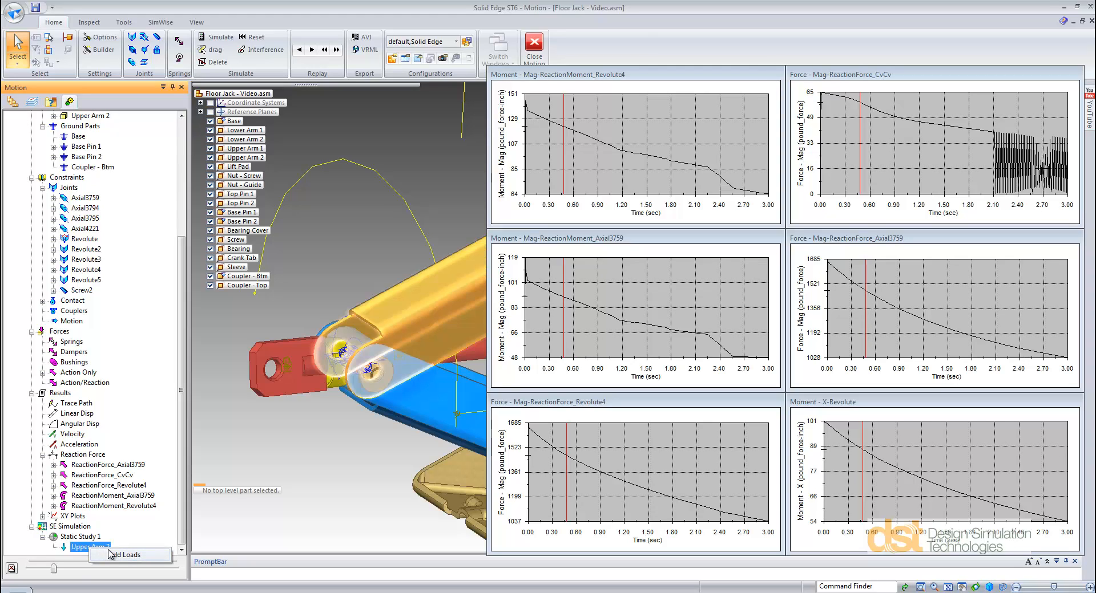
{"action": "left_click", "coordinate": [115, 556]}
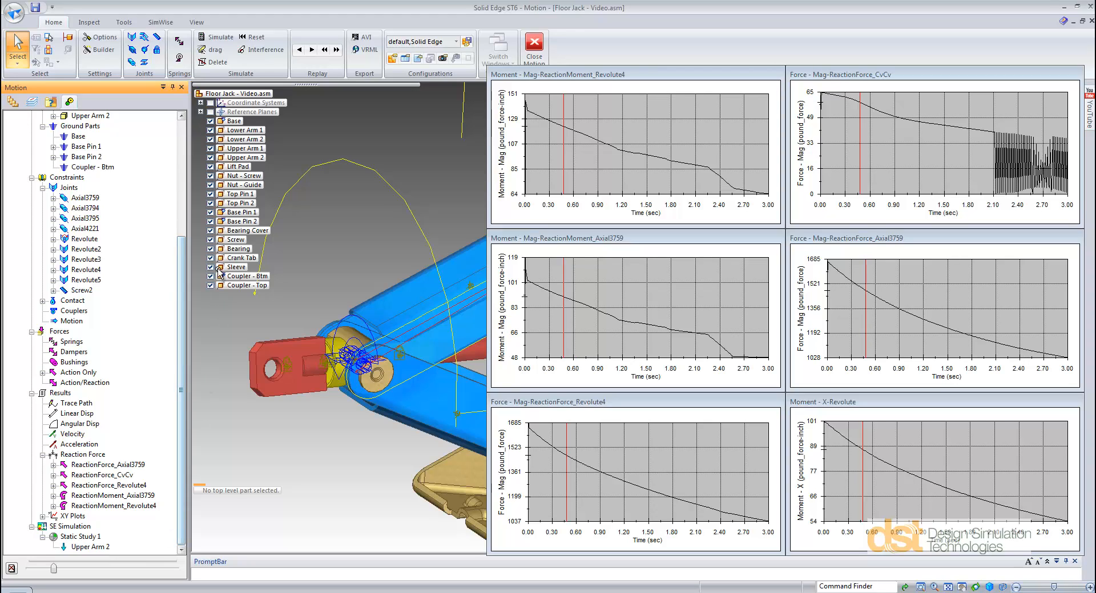
{"action": "left_click", "coordinate": [542, 43]}
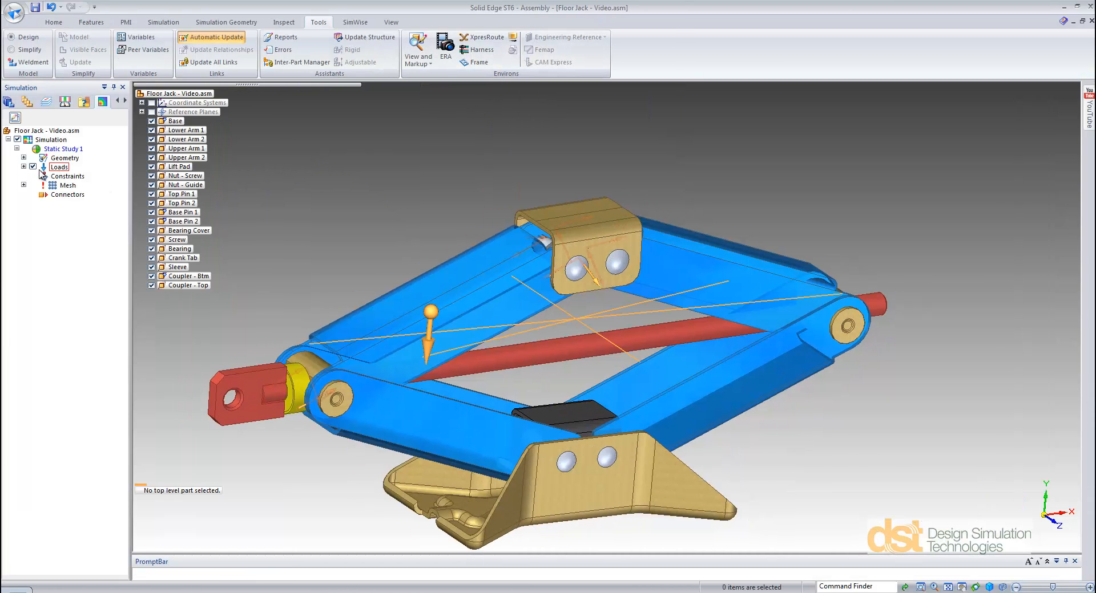
Step: Examine the transferred force, torque and gravity loads one by one in Static Study 1
{"action": "left_click", "coordinate": [24, 167]}
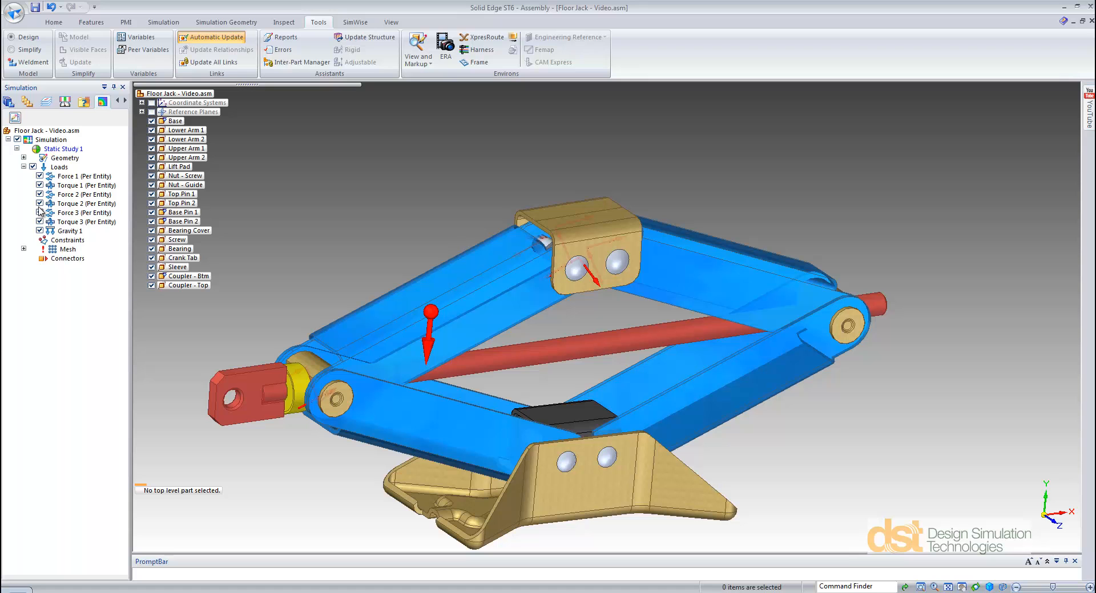
{"action": "left_click", "coordinate": [72, 186]}
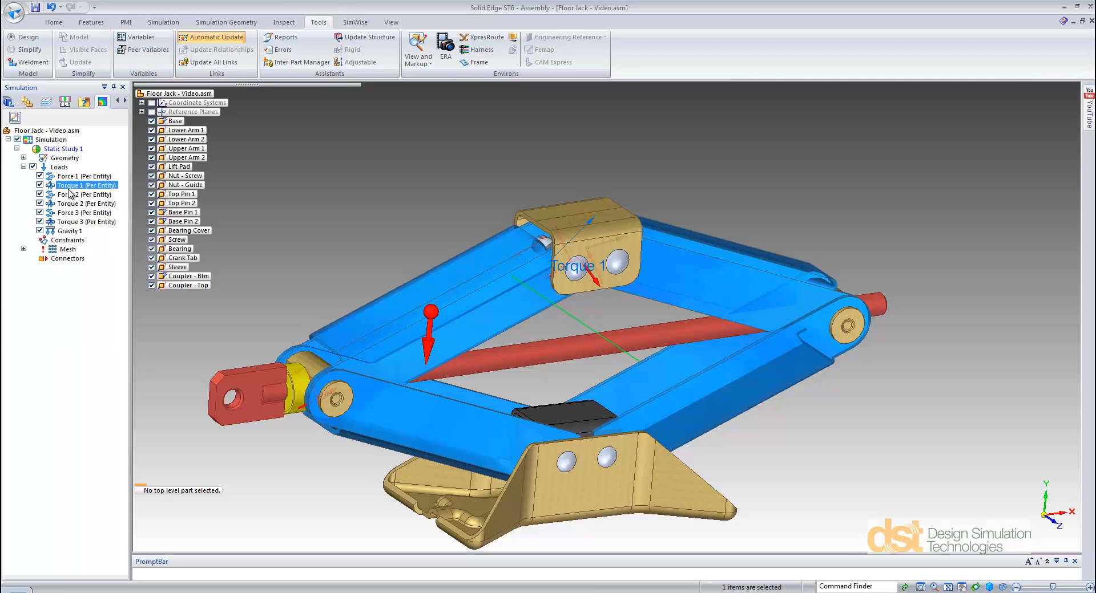
{"action": "left_click", "coordinate": [70, 204]}
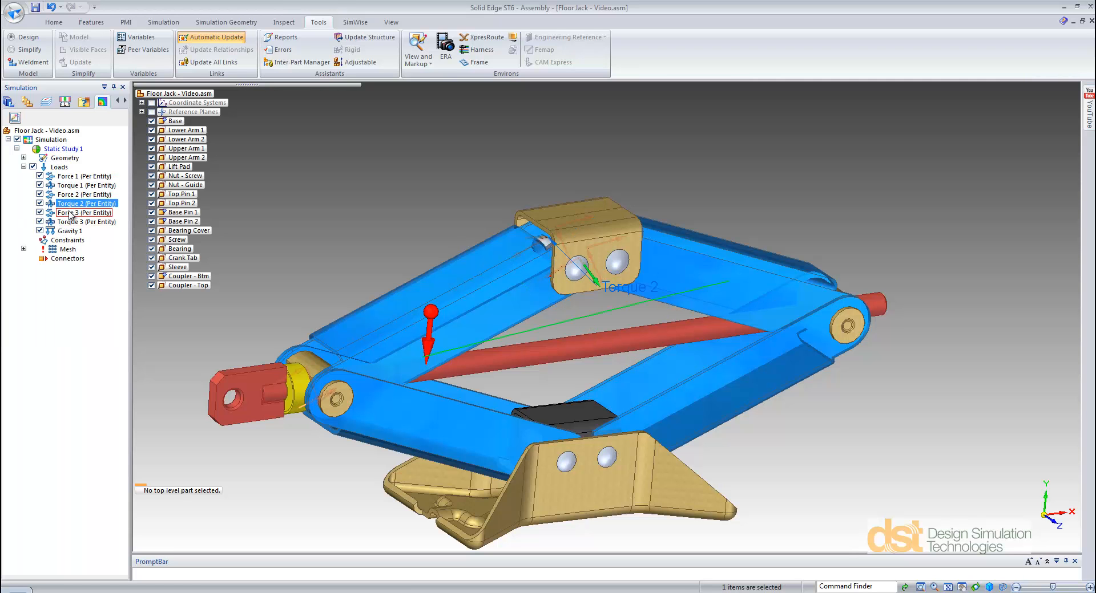
{"action": "left_click", "coordinate": [69, 212]}
{"action": "left_click", "coordinate": [70, 222]}
{"action": "left_click", "coordinate": [69, 231]}
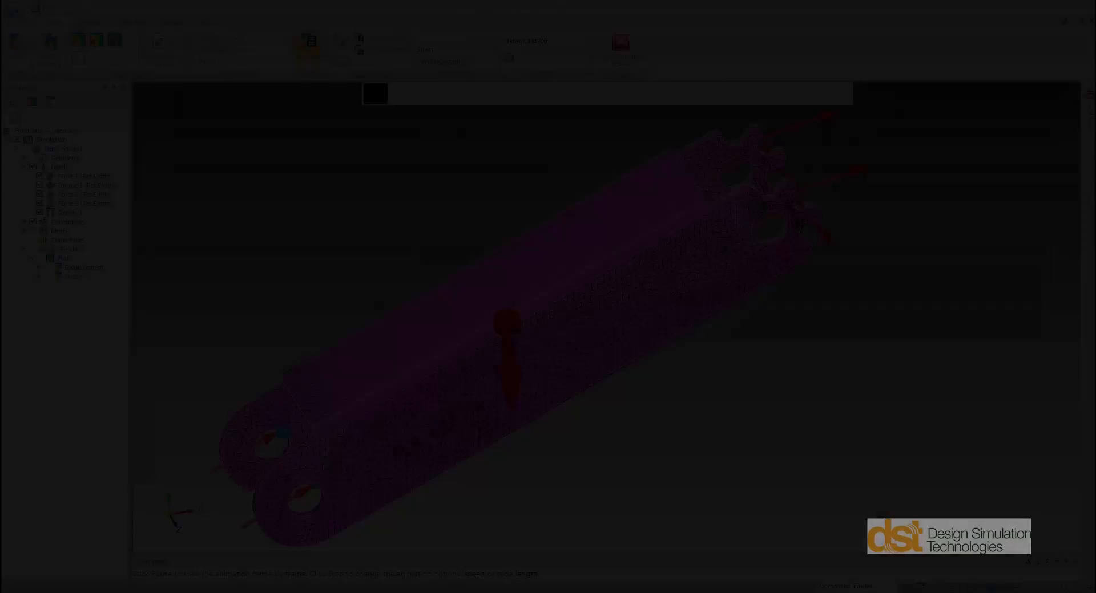